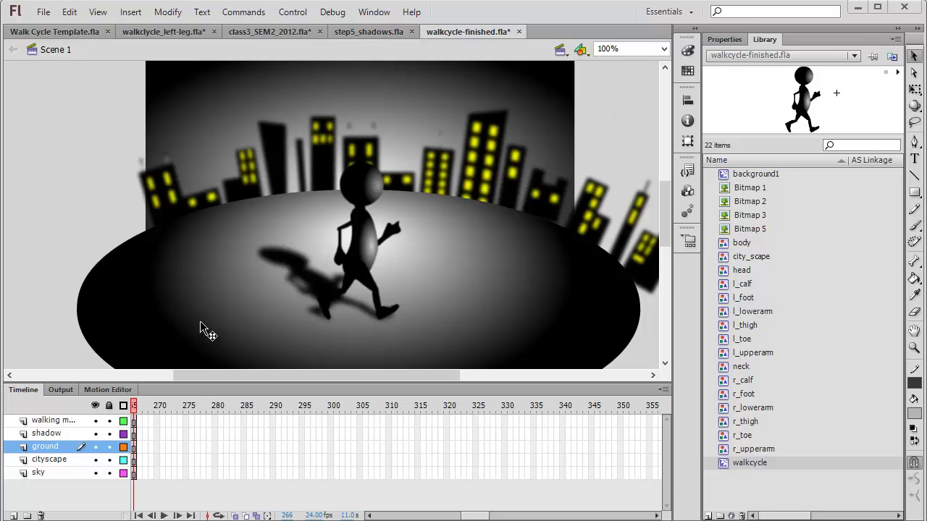
Preview the finished walk cycle as a movie, then close the preview.
left_click(355, 306)
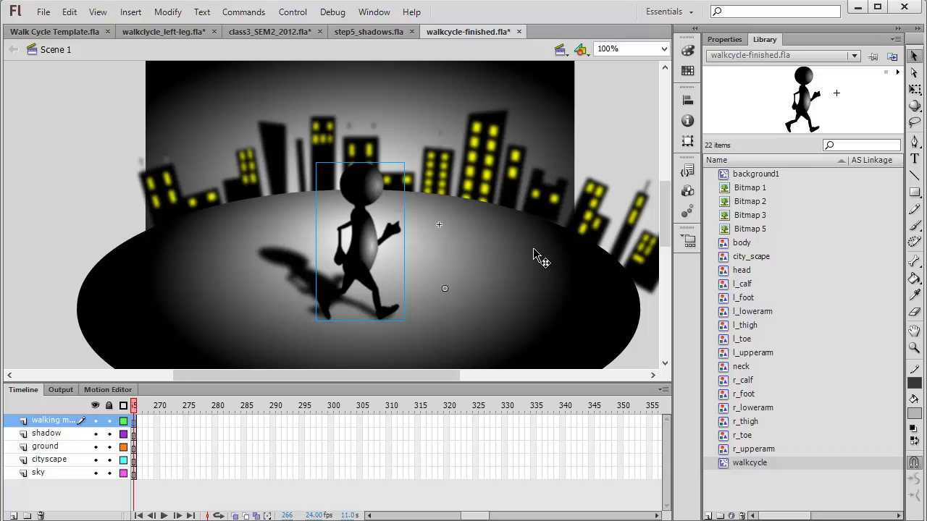
key("ctrl+Return")
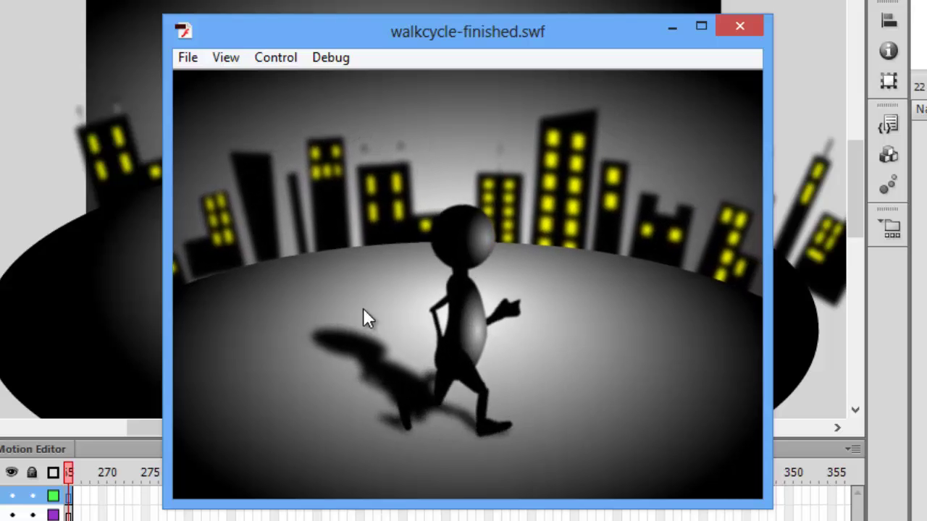
left_click(741, 27)
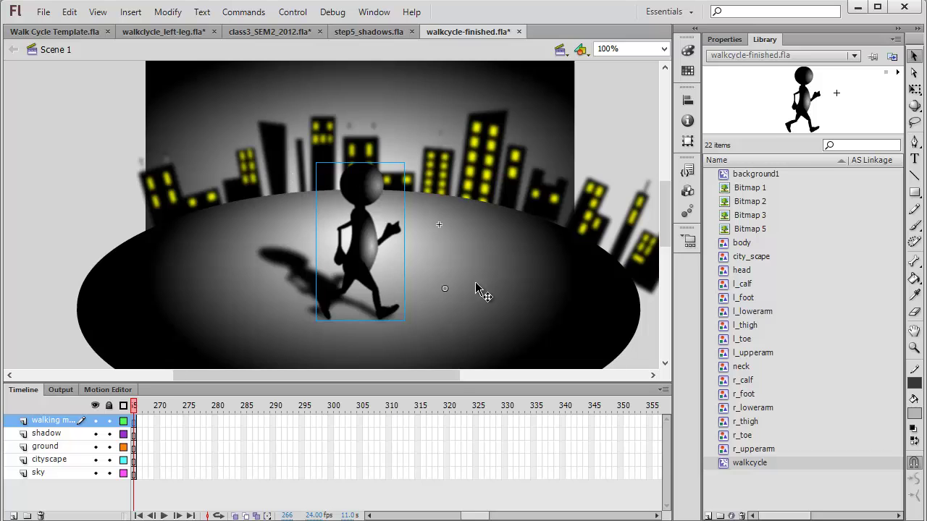
Open the walkcycle symbol for editing and scrub its timeline to frame 9.
left_click(476, 288)
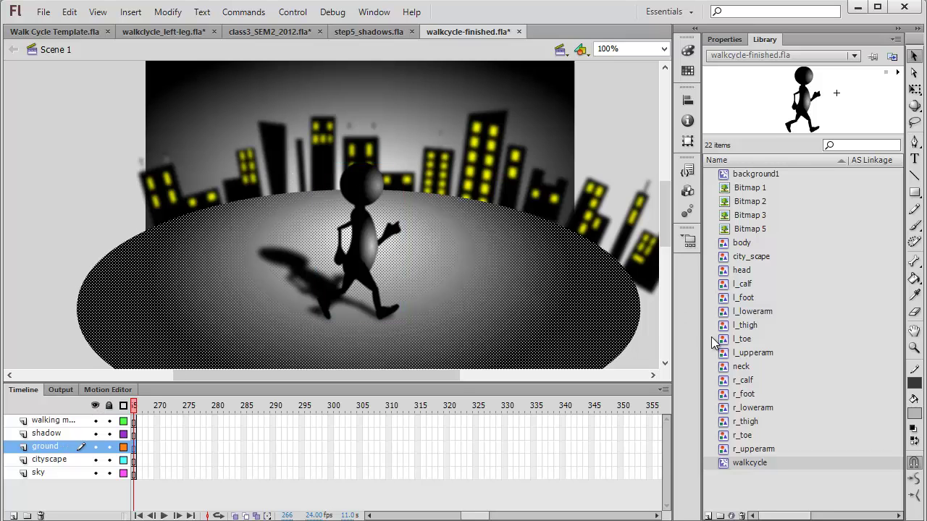
double_click(724, 467)
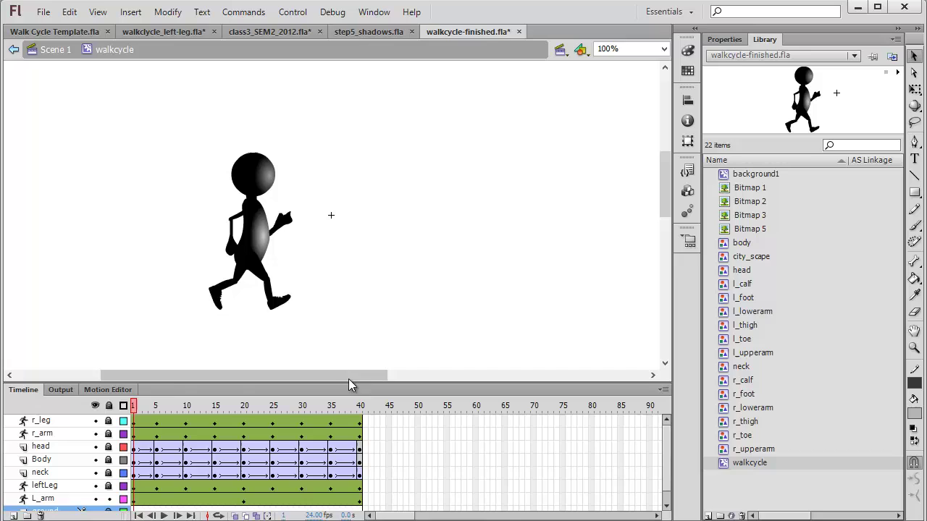
left_click_drag(134, 406, 94, 419)
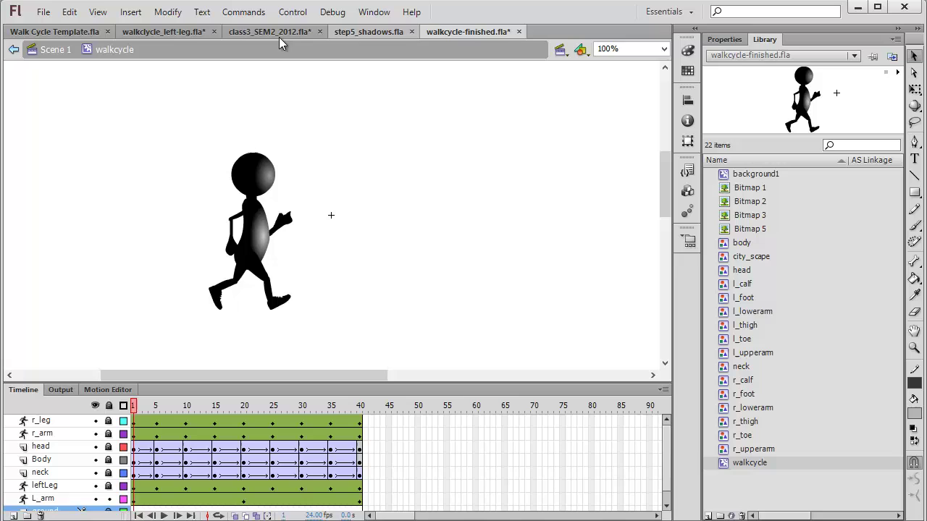
Preview the left-leg walk cycle document as a movie, then close it.
left_click(181, 33)
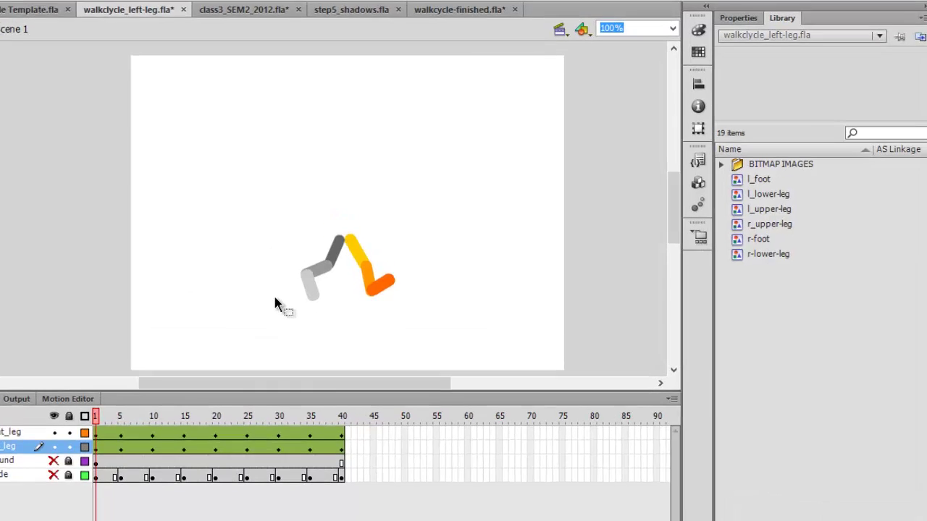
key("ctrl+Return")
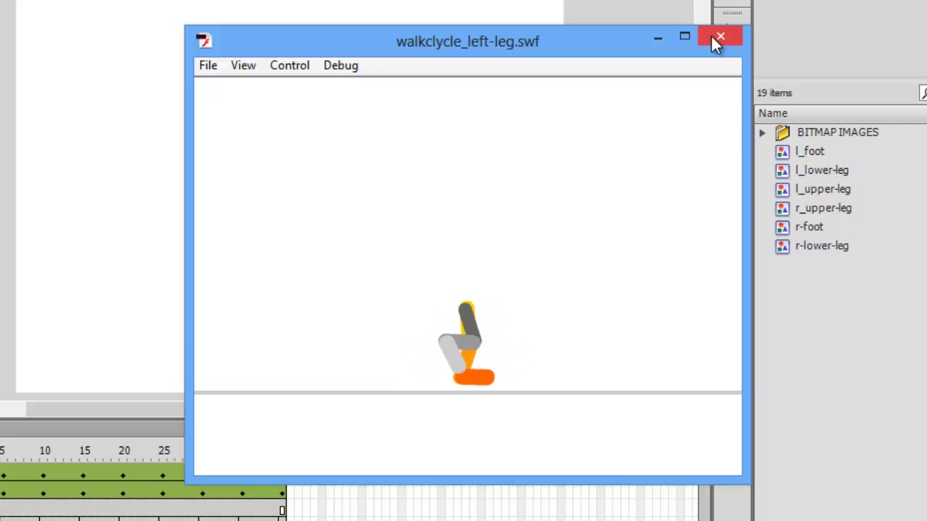
left_click(712, 38)
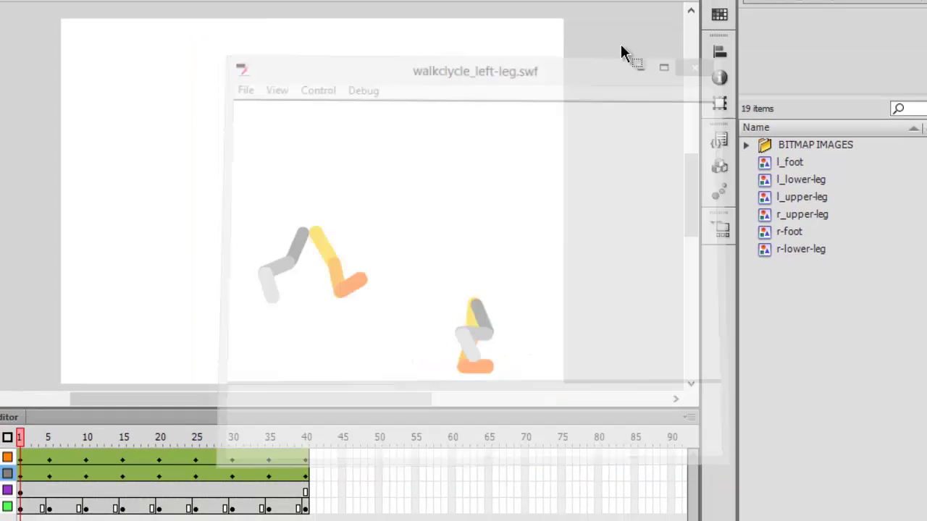
Preview the class3_SEM2_2012 walk cycle movie, then bring up step5_shadows.
left_click(270, 31)
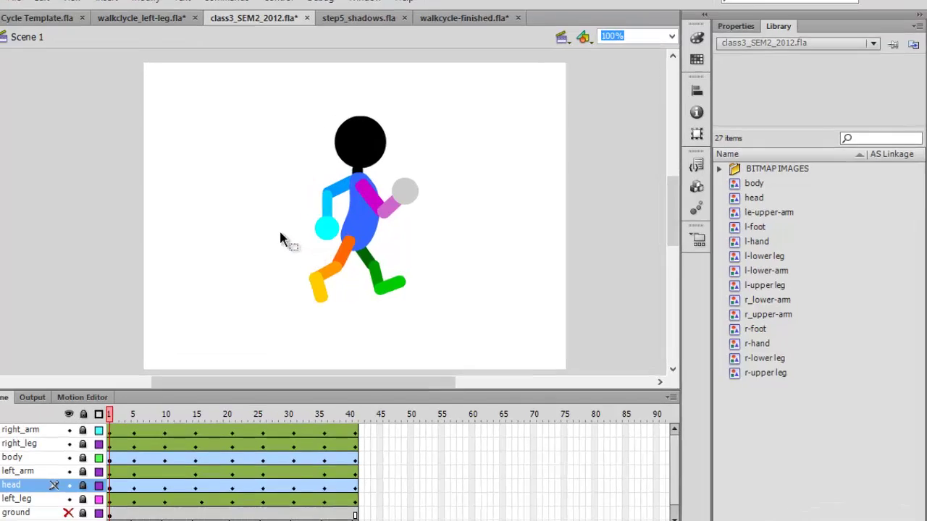
key("ctrl+Return")
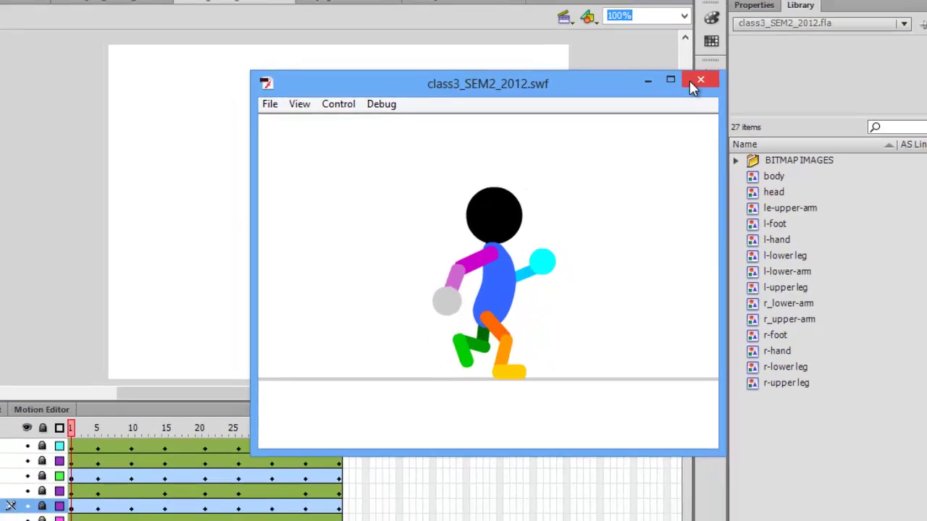
left_click(730, 47)
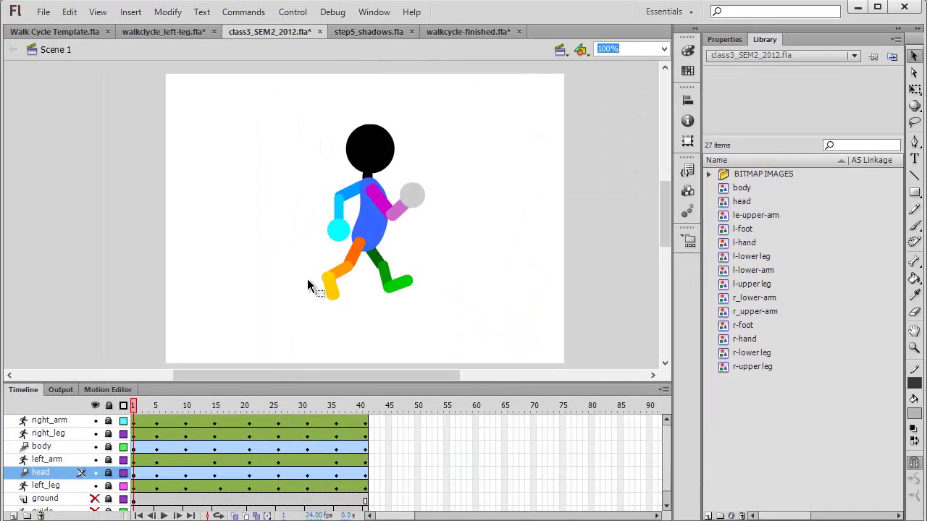
left_click(373, 31)
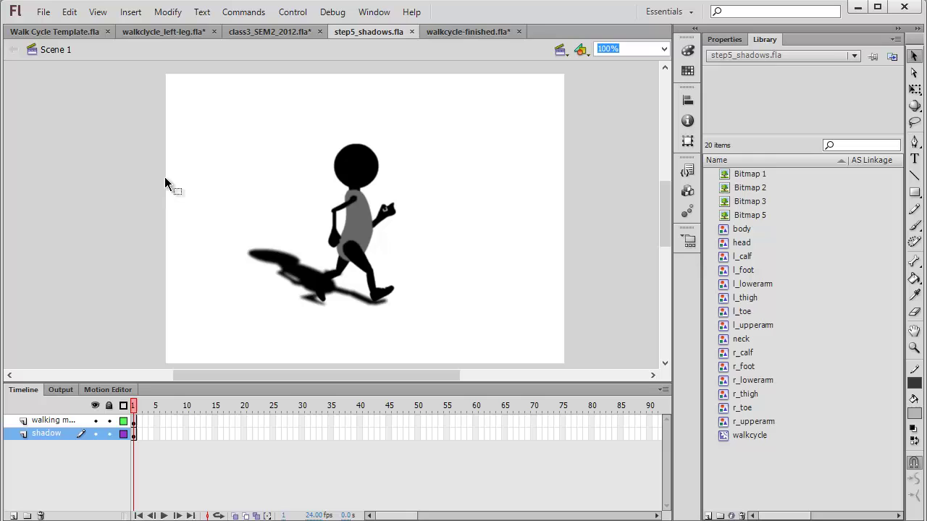
Bring up the Walk Cycle Template.fla document.
left_click(67, 32)
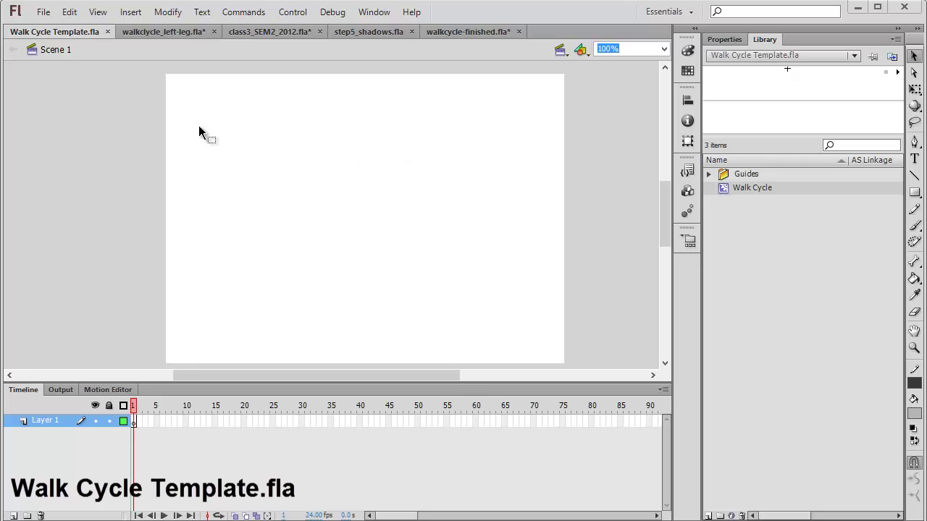
Expand and collapse the Guides library folder, then open the Walk Cycle symbol.
left_click(724, 176)
left_click(709, 175)
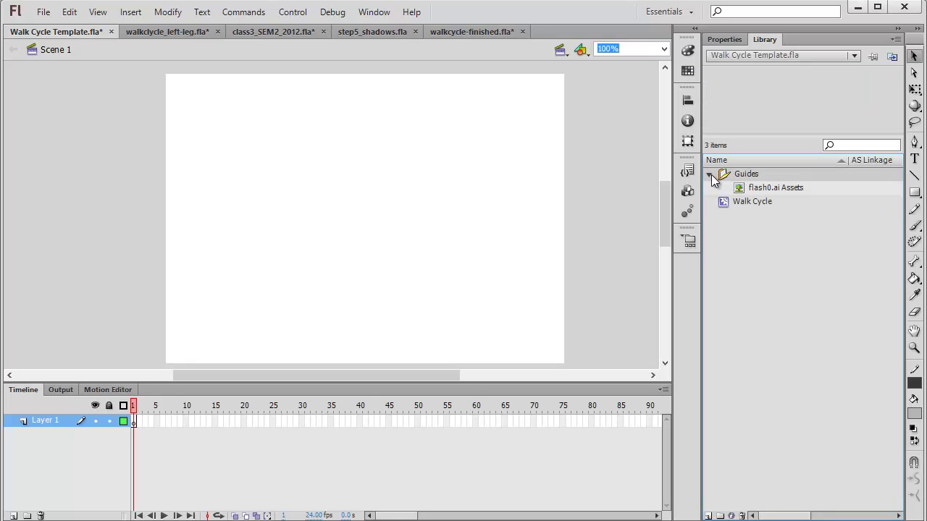
left_click(709, 174)
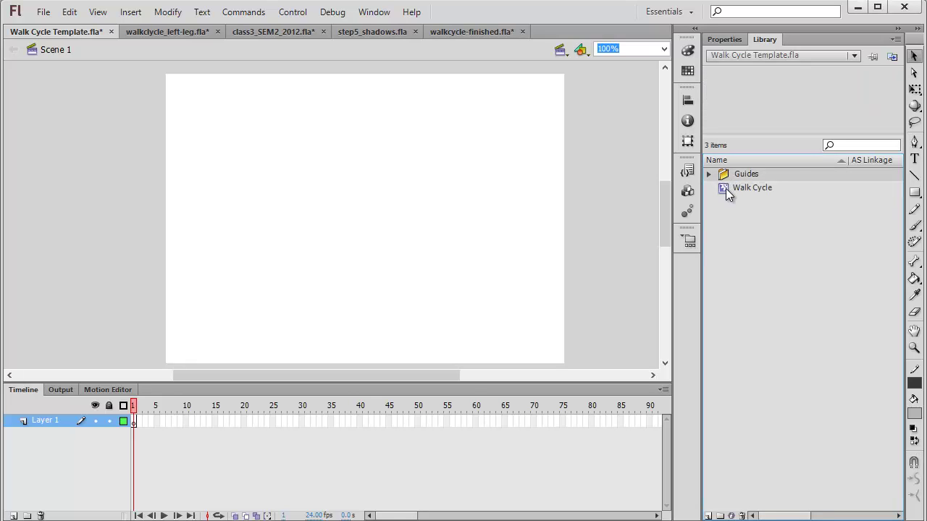
double_click(725, 188)
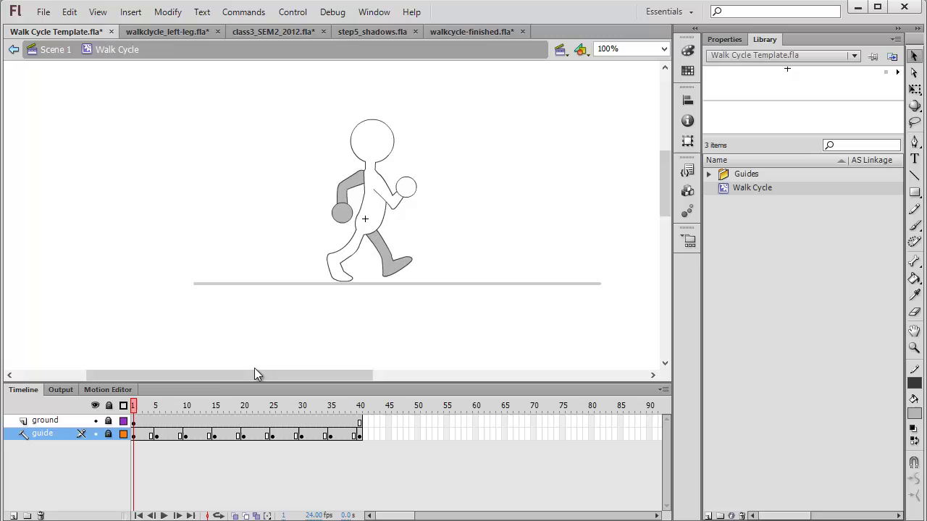
Scrub and play the 40-frame walk cycle, rewind to frame 1, and save the template.
left_click_drag(132, 407, 364, 414)
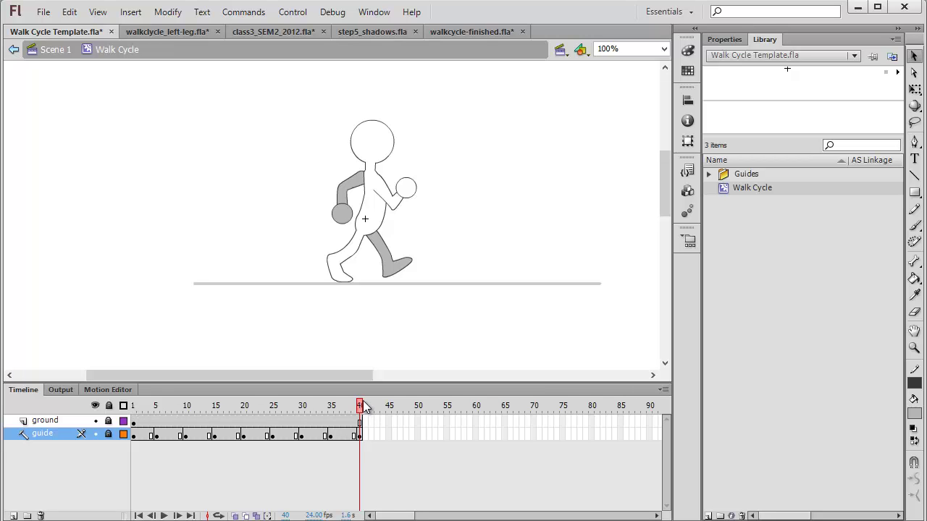
left_click_drag(360, 410, 125, 430)
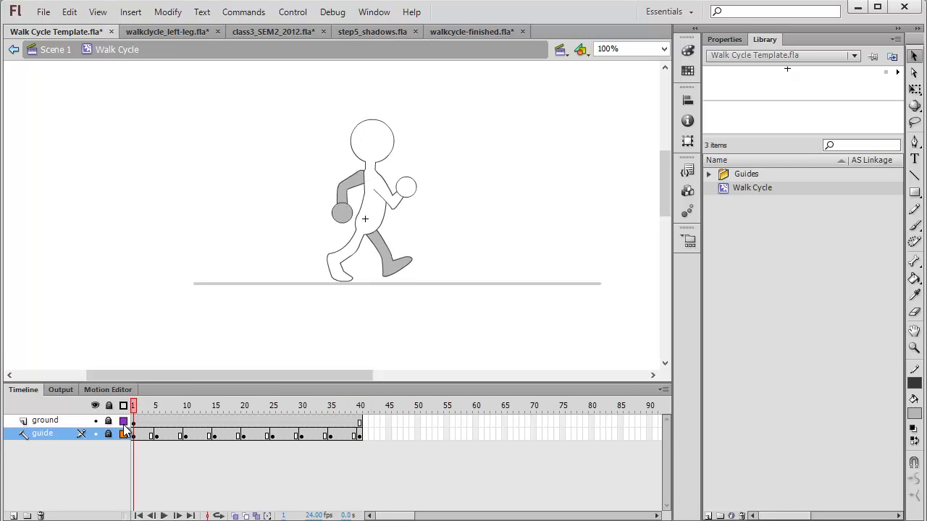
key("Return")
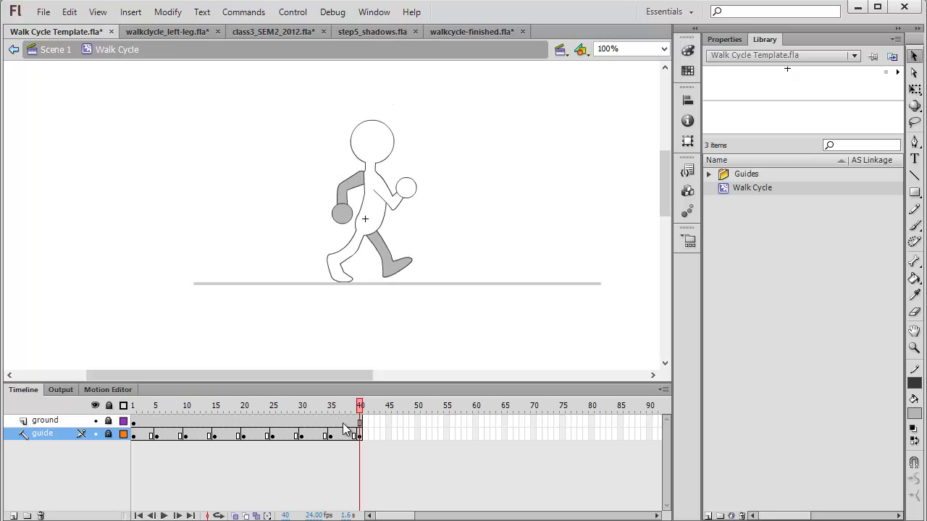
mouse_move(348, 430)
left_mouse_down()
mouse_move(131, 433)
mouse_move(341, 429)
mouse_move(355, 420)
left_mouse_up()
key("ctrl+s")
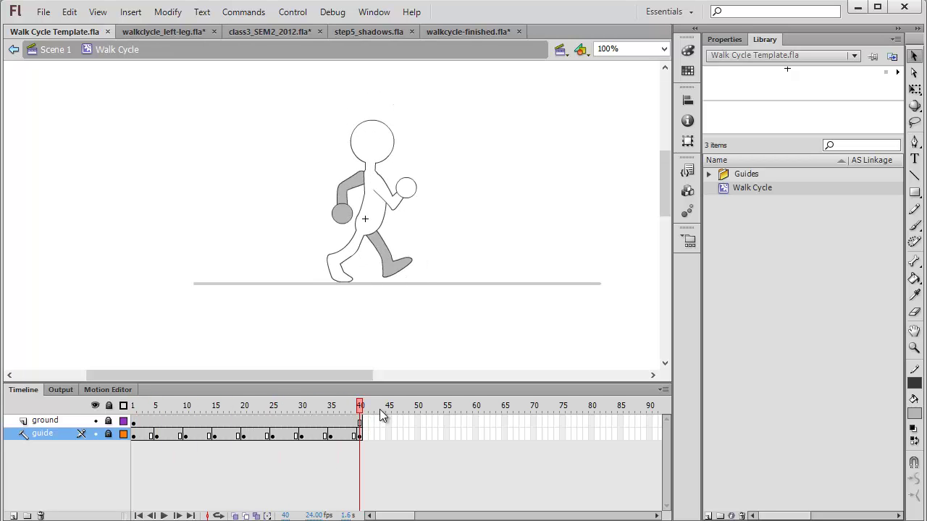
Drag a Walk Cycle instance from the Library onto Scene 1 and edit it.
left_click(56, 49)
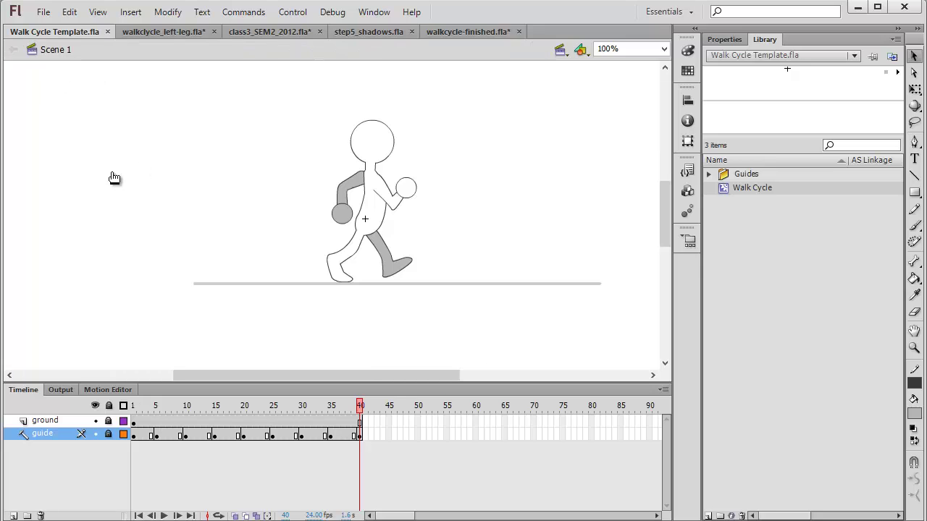
left_click_drag(722, 189, 365, 308)
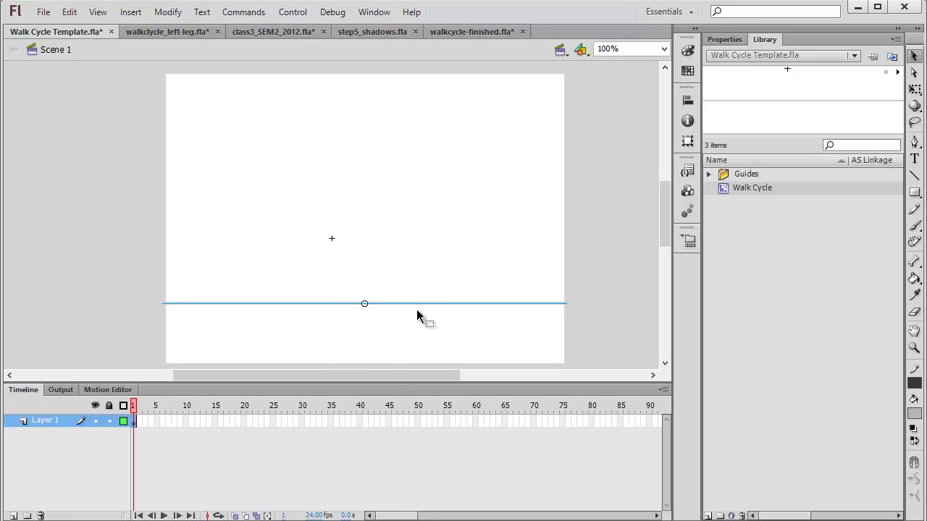
double_click(723, 188)
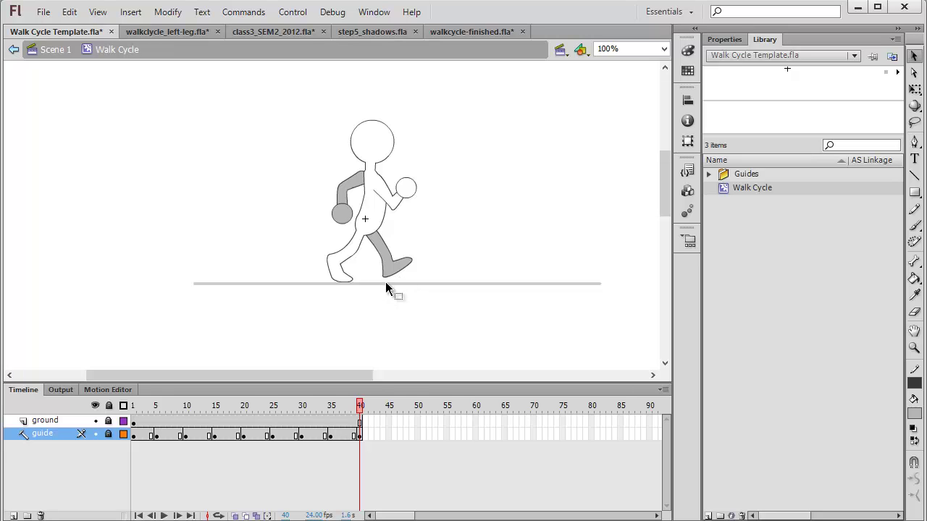
left_click_drag(359, 405, 235, 410)
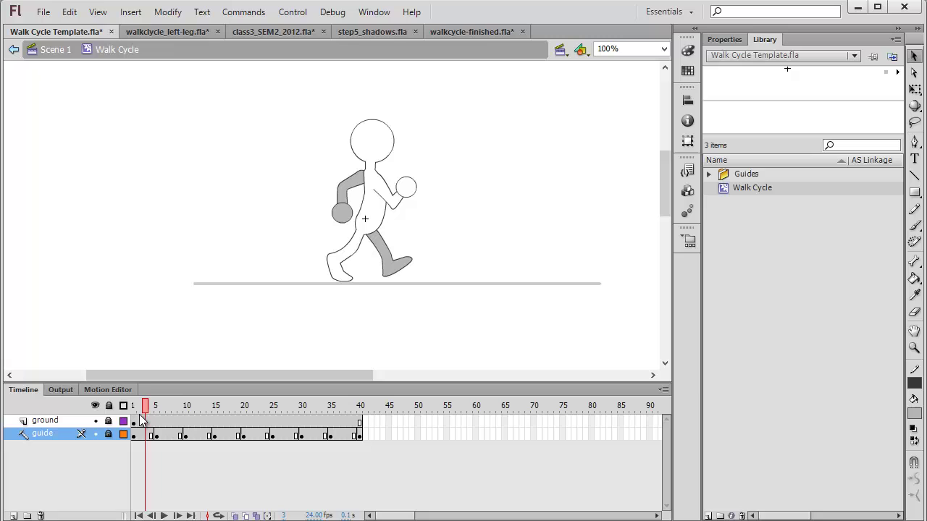
left_click(134, 407)
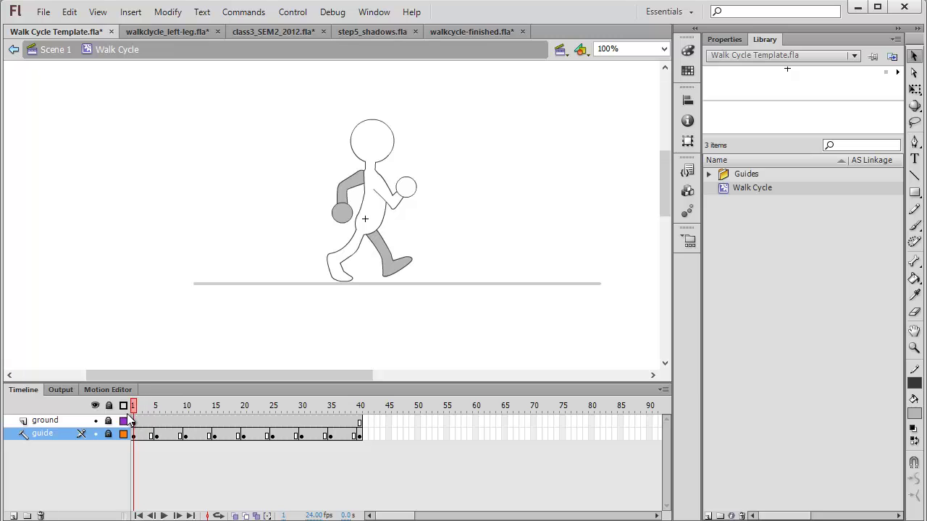
left_click(14, 514)
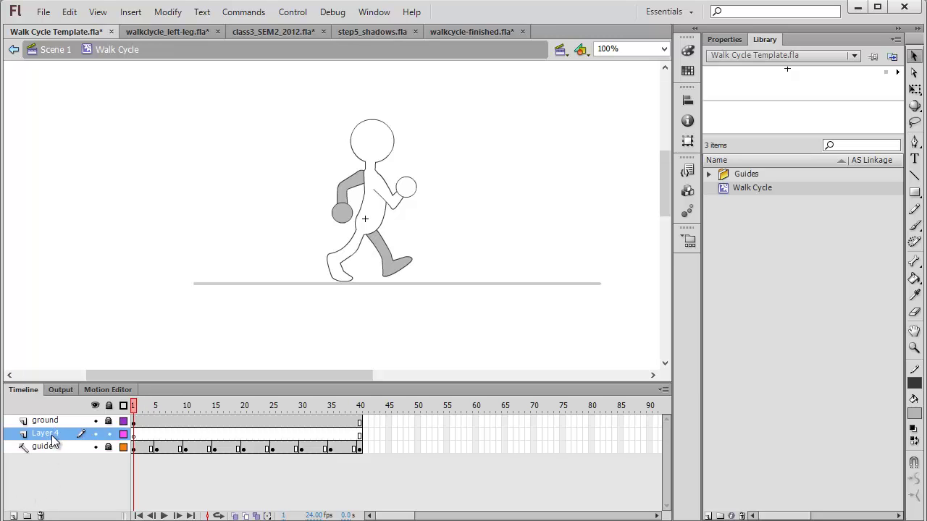
left_click_drag(52, 440, 58, 421)
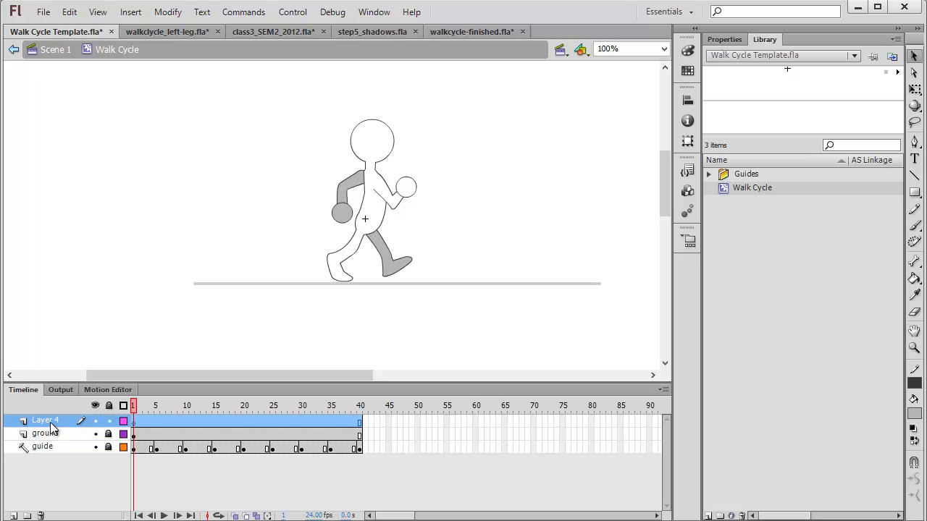
double_click(53, 423)
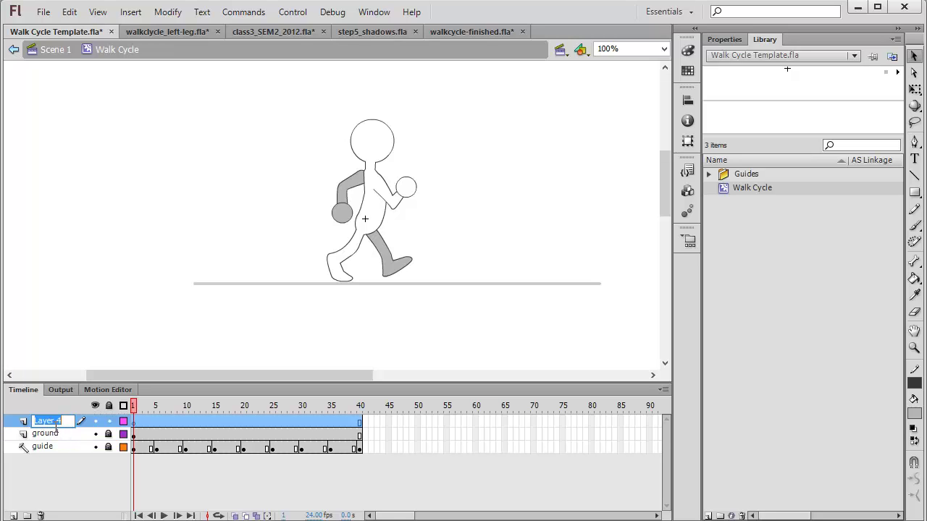
type("right leg")
key("Return")
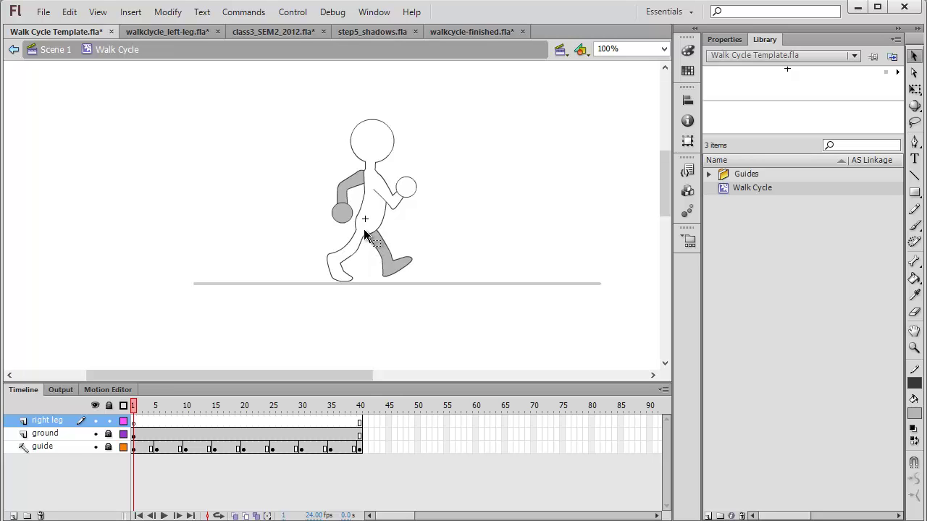
Select the right leg layer's frames and zoom to 200% over the legs.
left_click(49, 424)
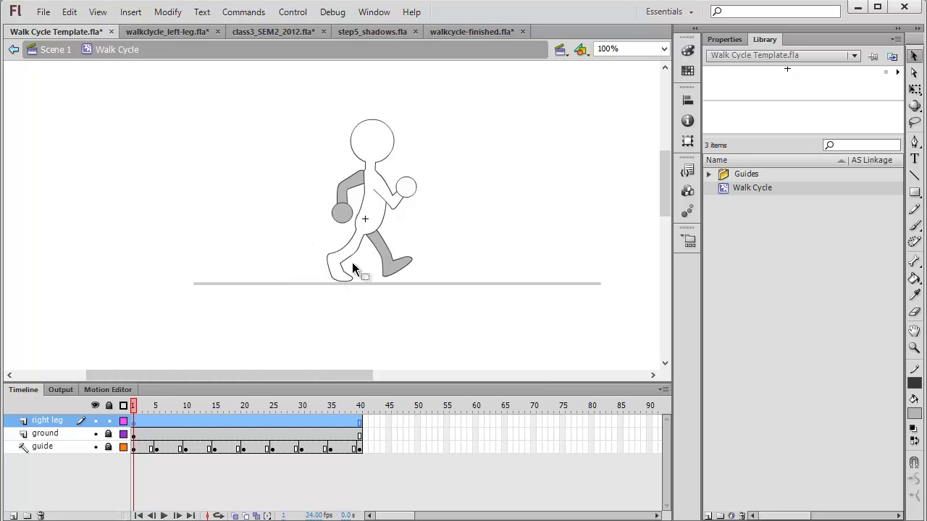
key("ctrl+equal")
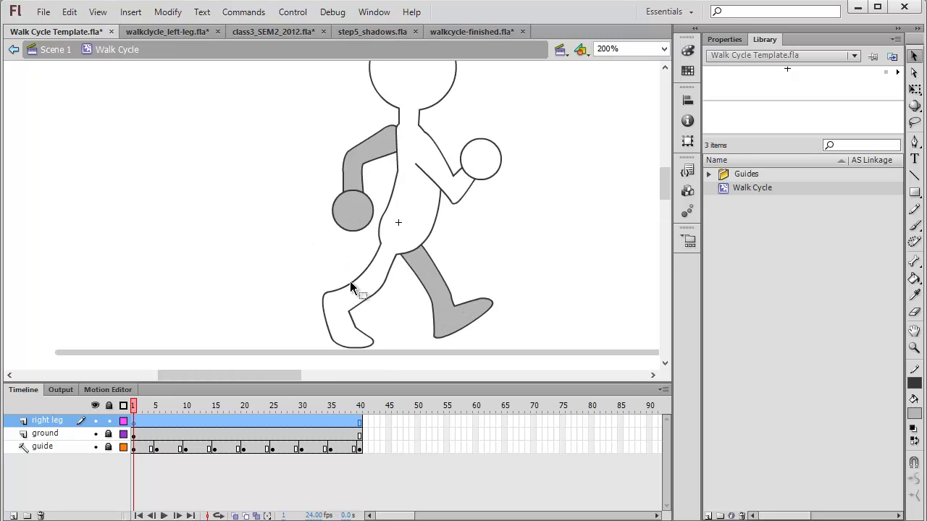
scroll(372, 265, "down", 3)
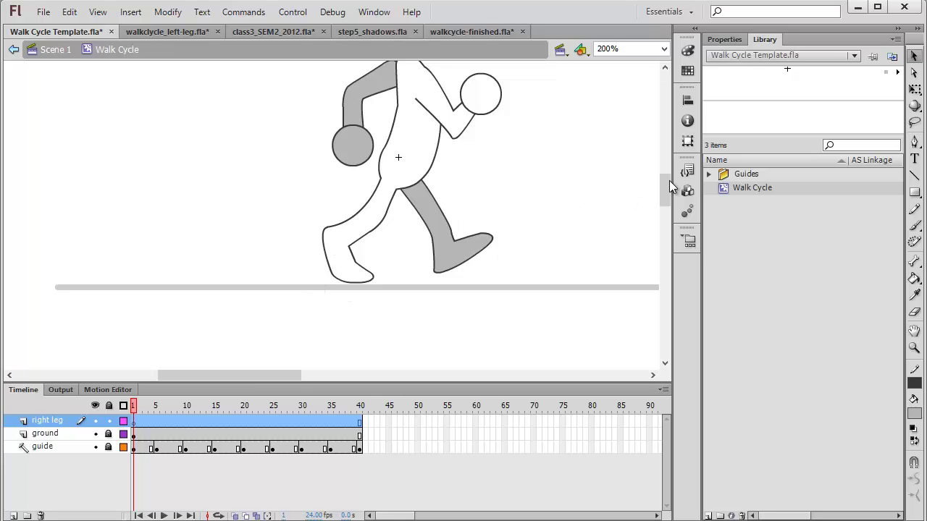
Set the Rectangle Tool to #0066FF fill, no stroke, and 7-point corner radius.
left_click(913, 193)
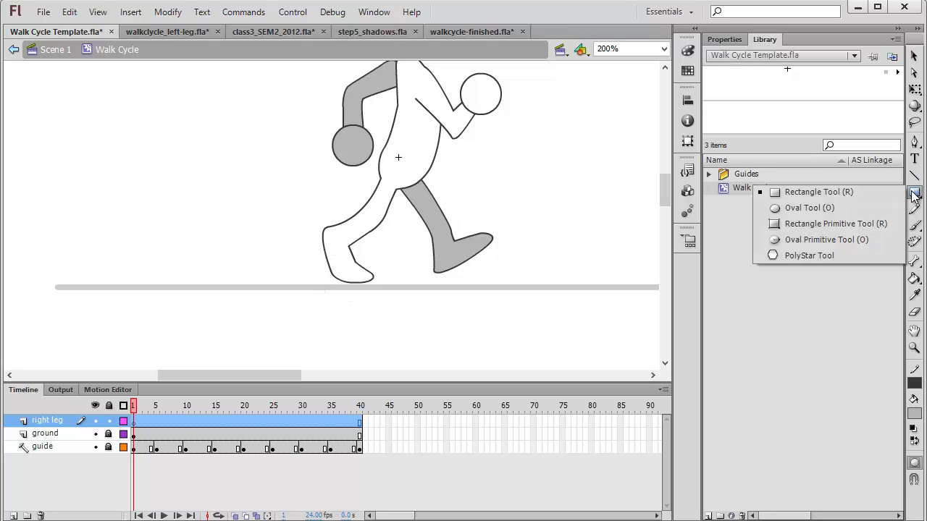
left_click(818, 193)
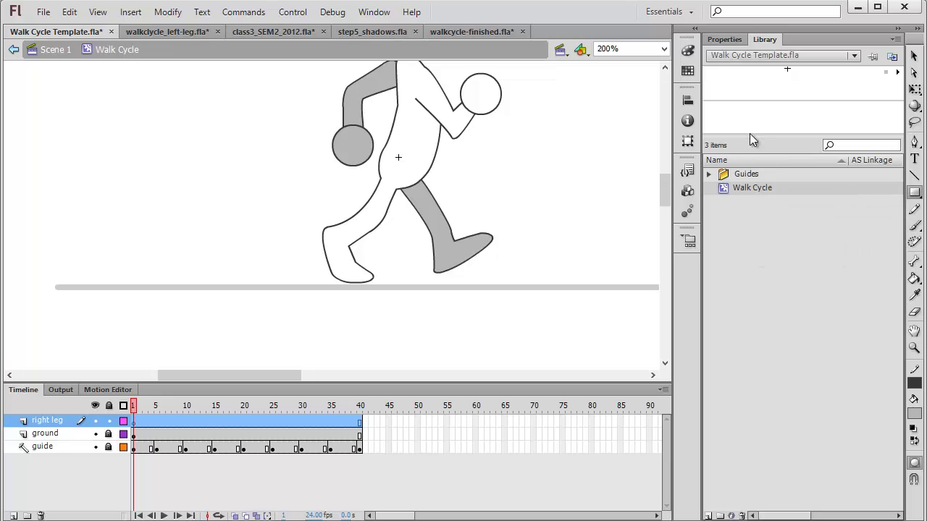
left_click(730, 40)
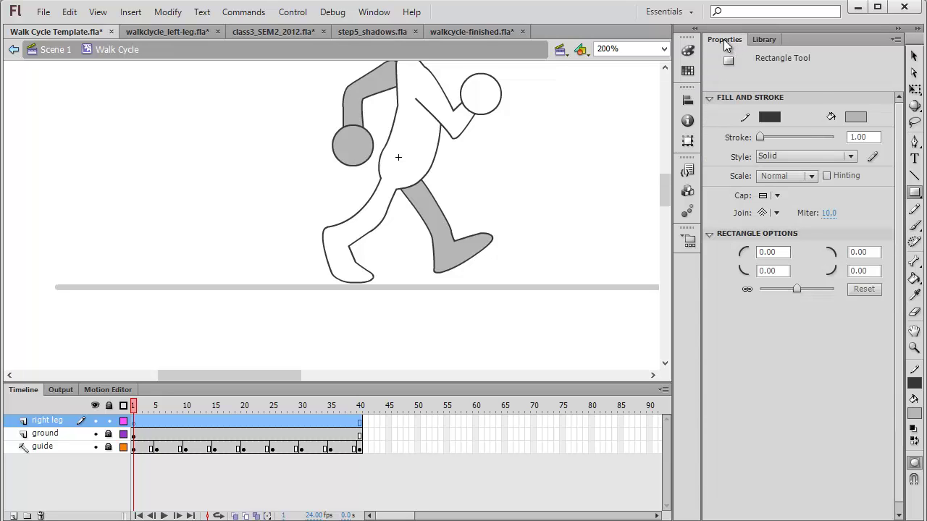
left_click(861, 117)
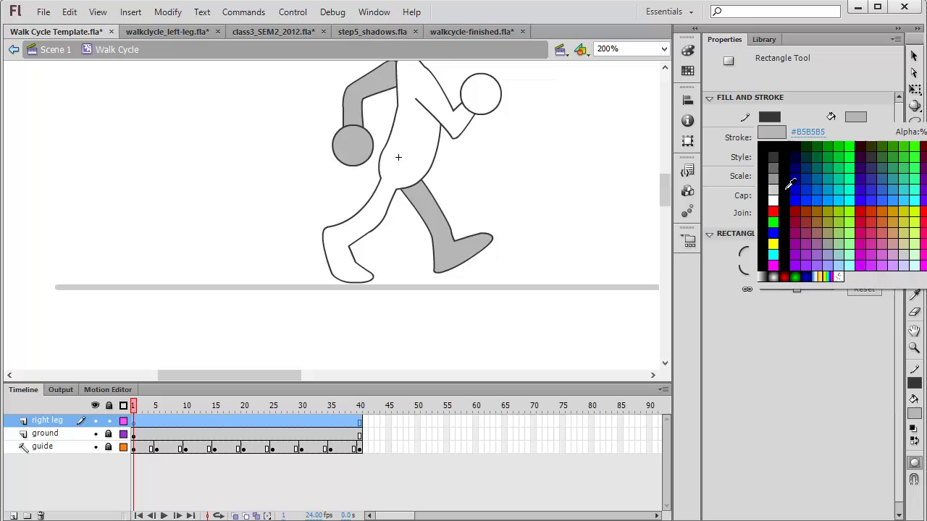
left_click(823, 195)
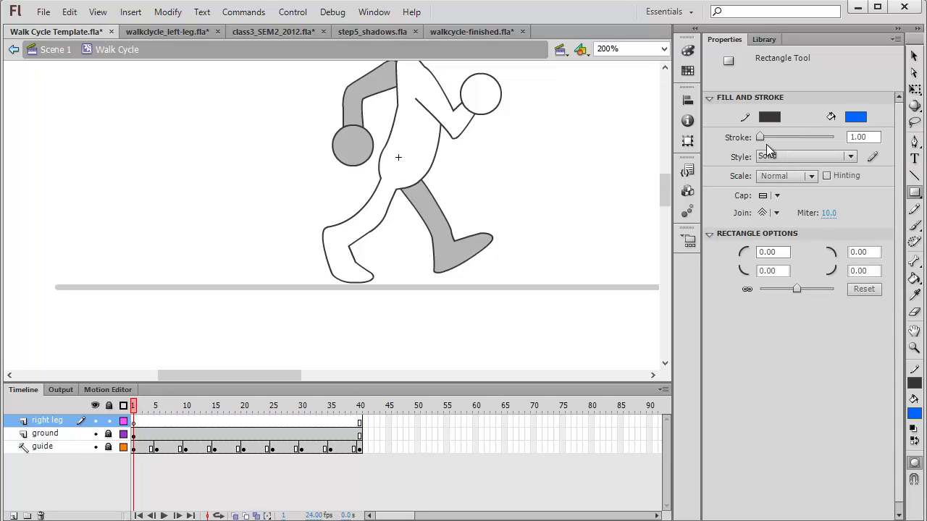
left_click(767, 118)
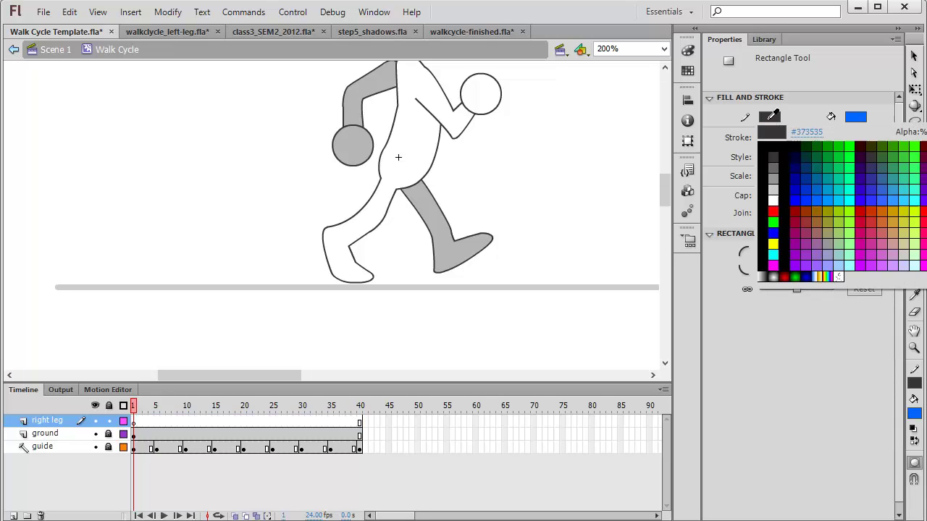
left_click(837, 276)
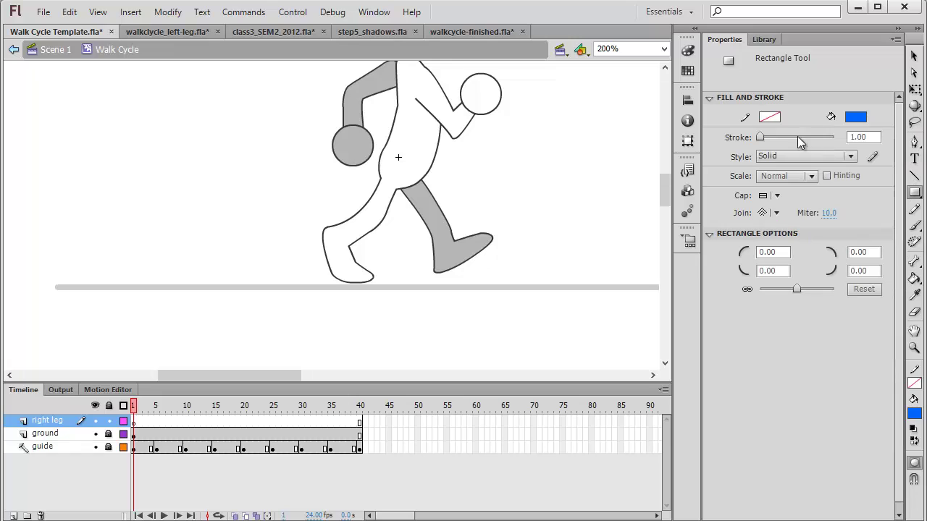
left_click(774, 252)
key("Return")
Draw a blue rounded rectangle from the hip down over the front thigh.
mouse_move(377, 174)
left_mouse_down()
mouse_move(386, 218)
mouse_move(407, 244)
left_mouse_up()
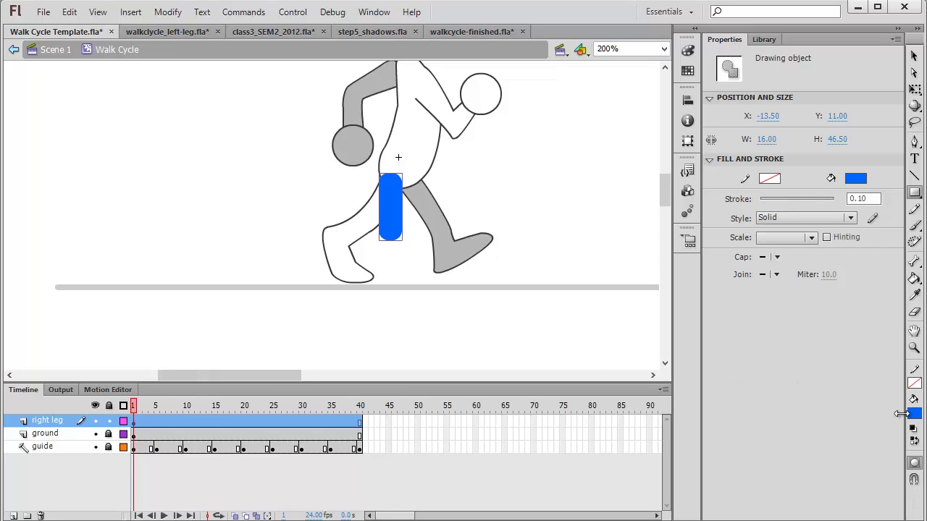
left_click(915, 464)
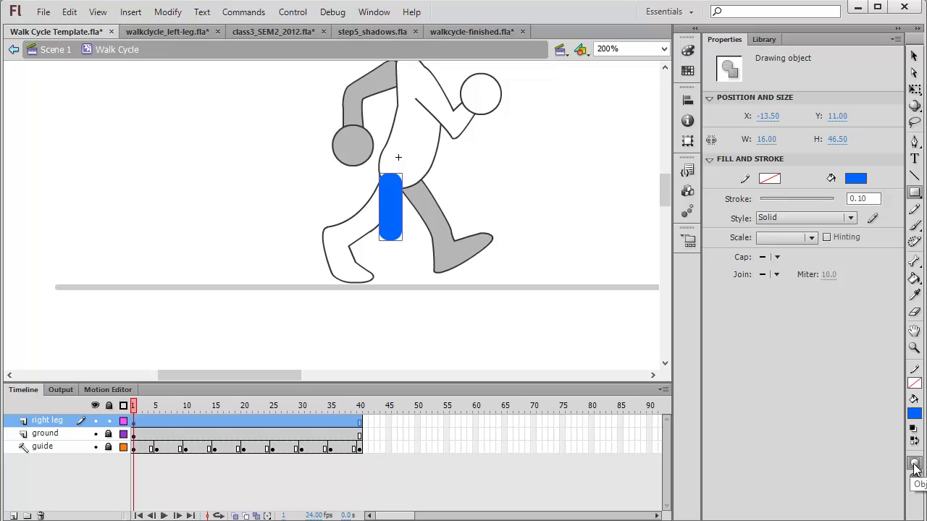
left_click(914, 465)
left_click(914, 464)
At 400% zoom, rotate, lengthen and move the blue bar diagonally into the hip.
left_click(914, 56)
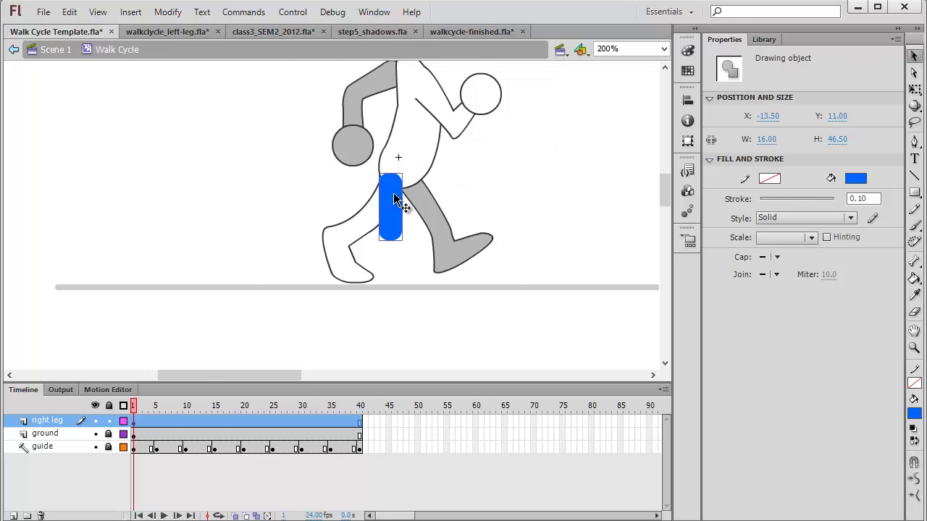
key("ctrl+=")
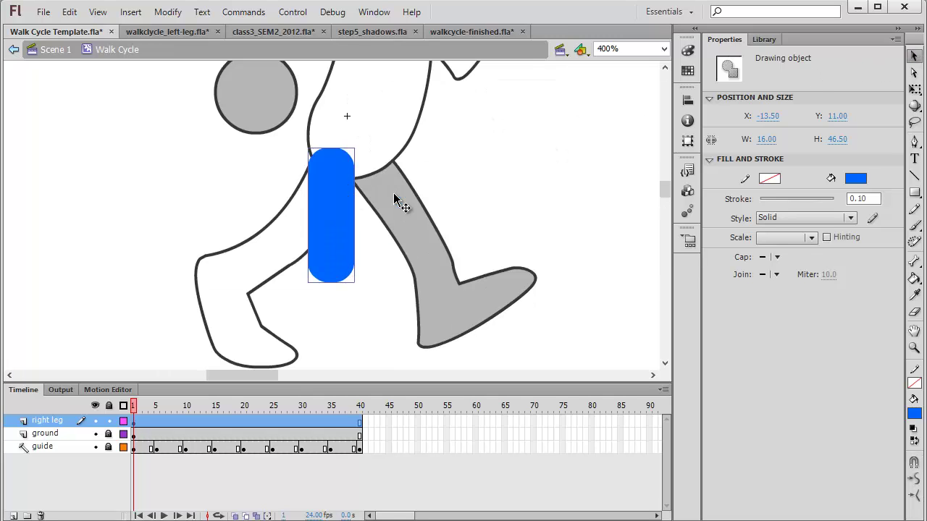
left_click(914, 88)
left_click(333, 217)
left_click_drag(338, 260, 311, 285)
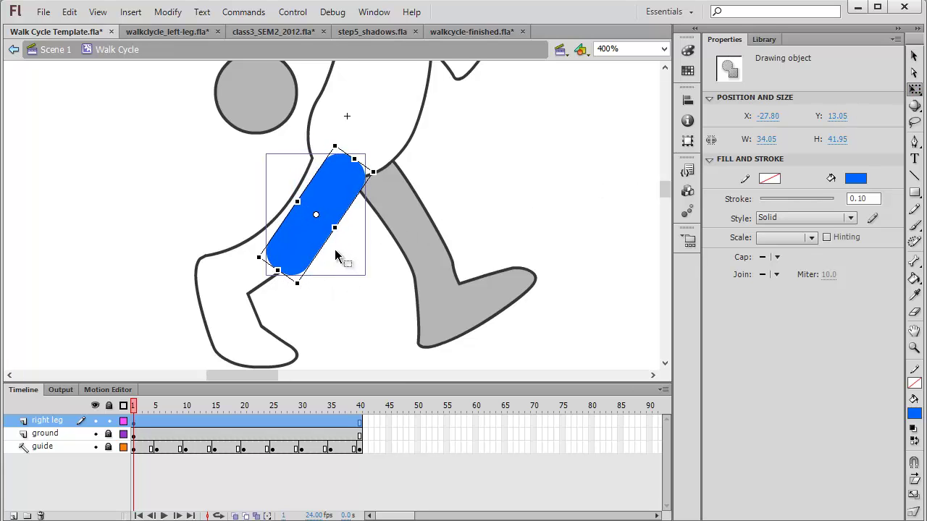
left_click_drag(306, 253, 304, 242)
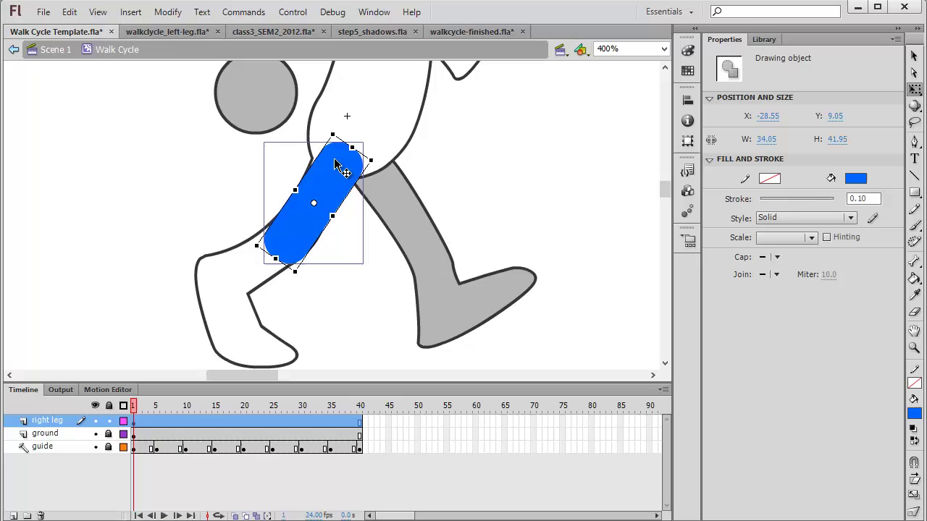
left_click_drag(335, 165, 379, 152)
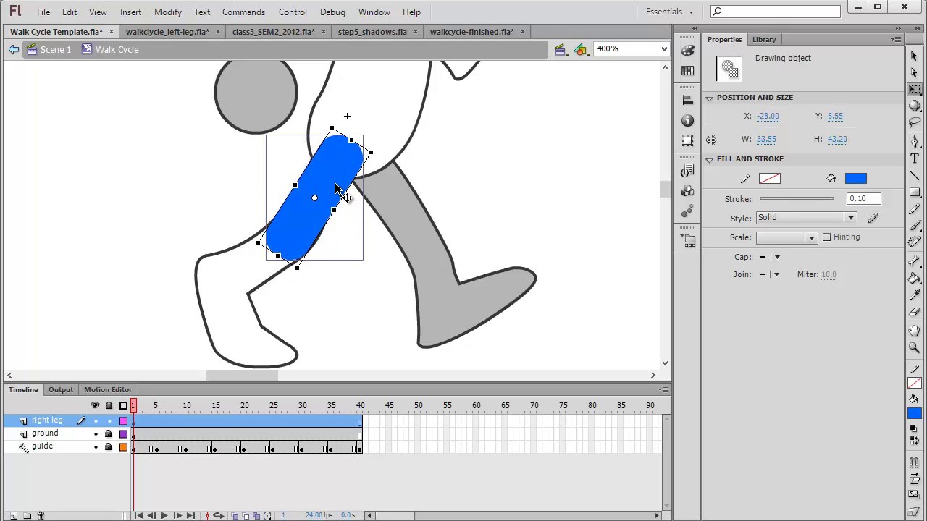
left_click_drag(335, 188, 338, 186)
Recolour the thigh bar to a lighter blue.
left_click(603, 296)
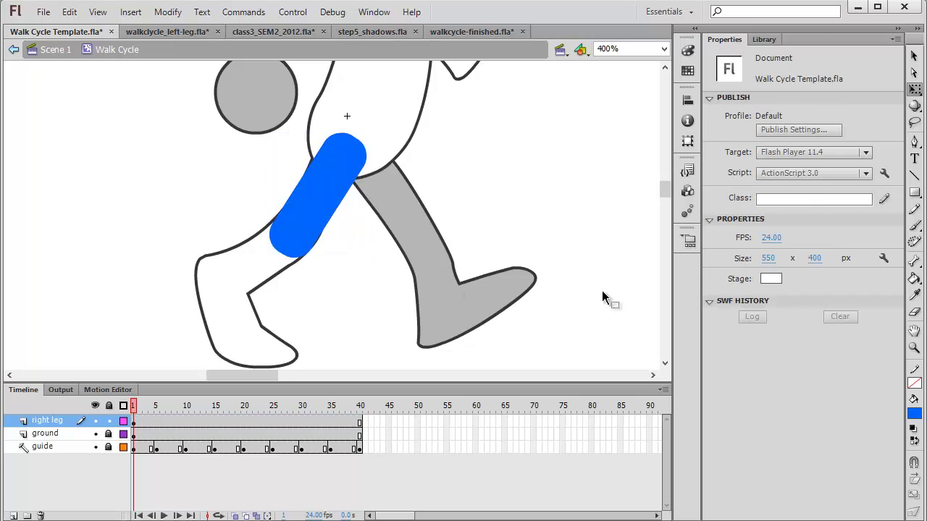
left_click(337, 211)
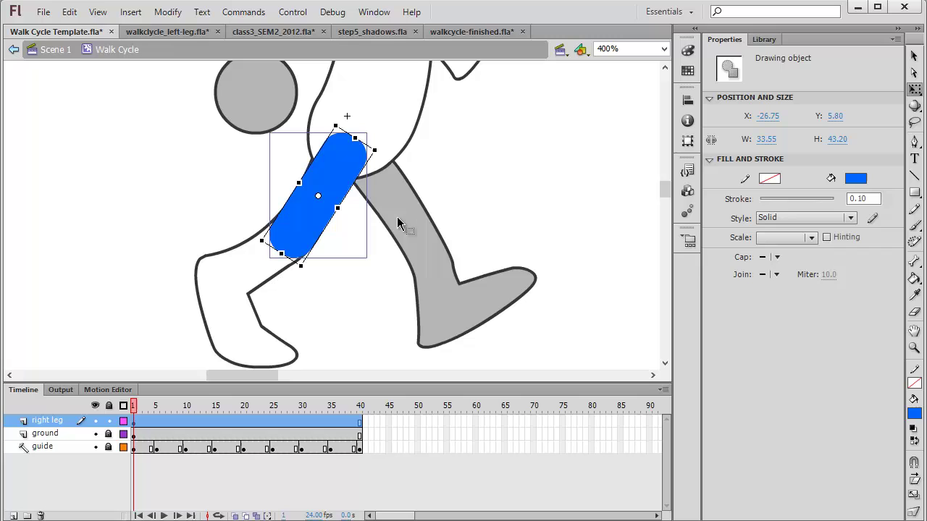
left_click(857, 178)
left_click(825, 262)
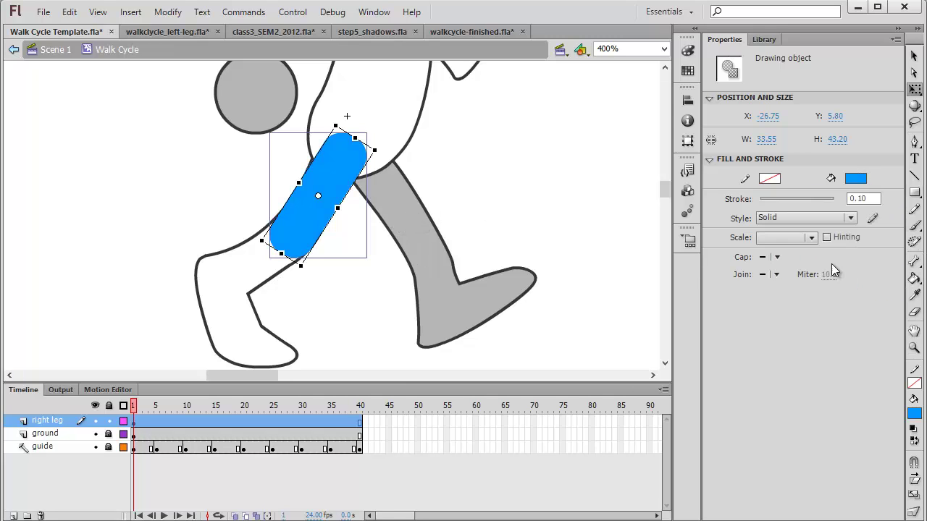
left_click(566, 257)
Draw a light cyan #00CCFF rounded bar below the thigh.
left_click(914, 192)
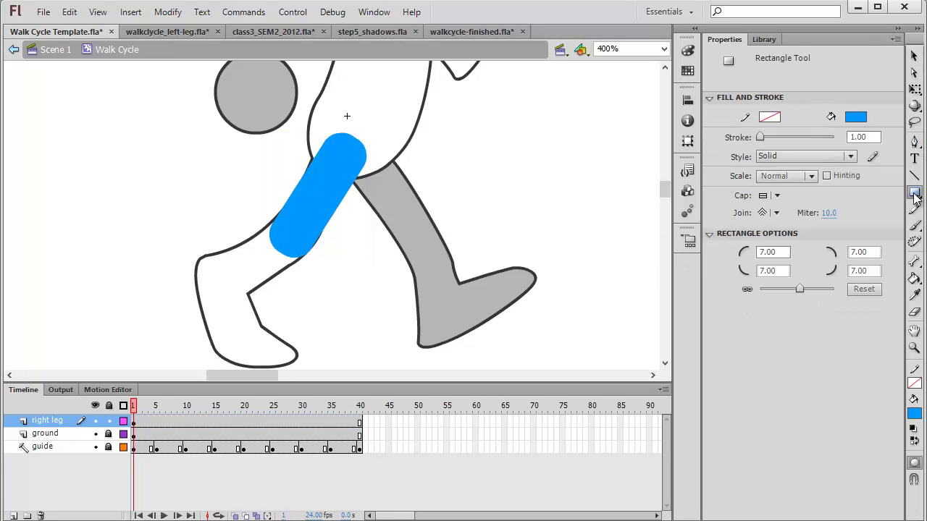
left_click(855, 116)
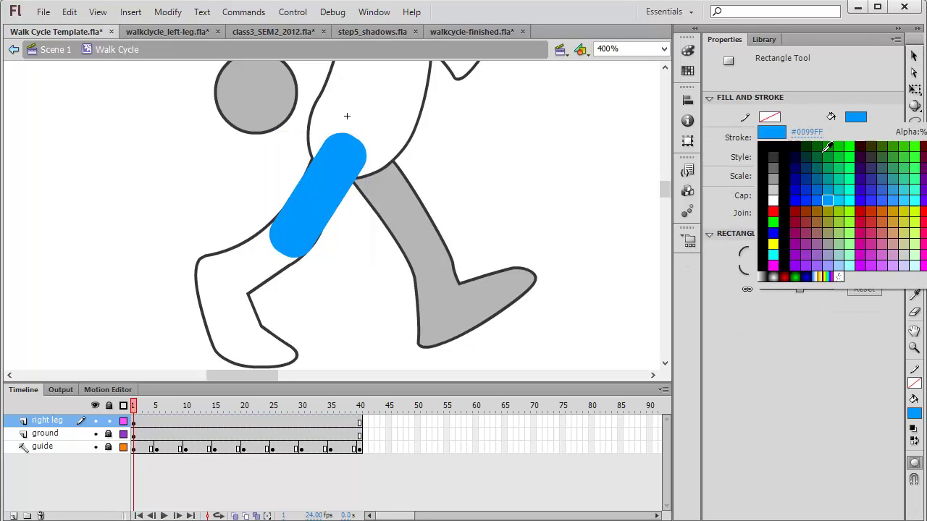
left_click(840, 198)
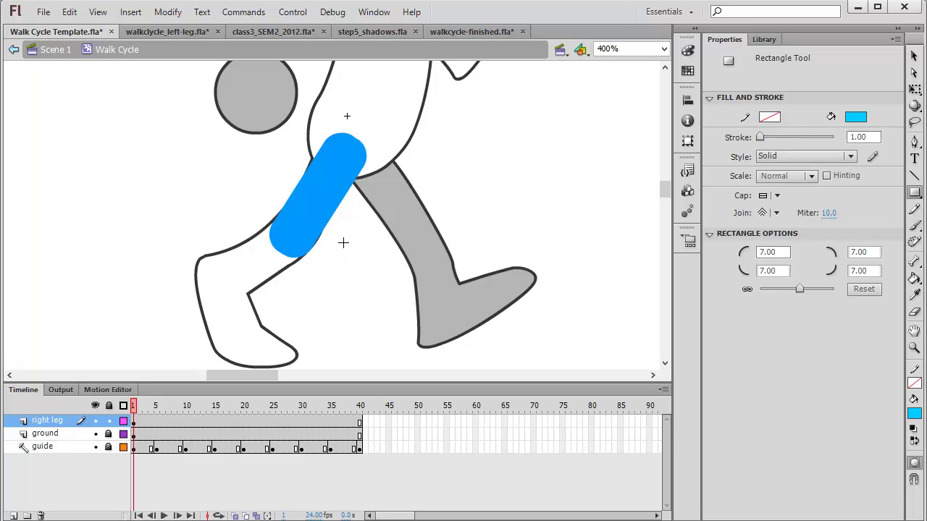
left_click_drag(337, 240, 374, 344)
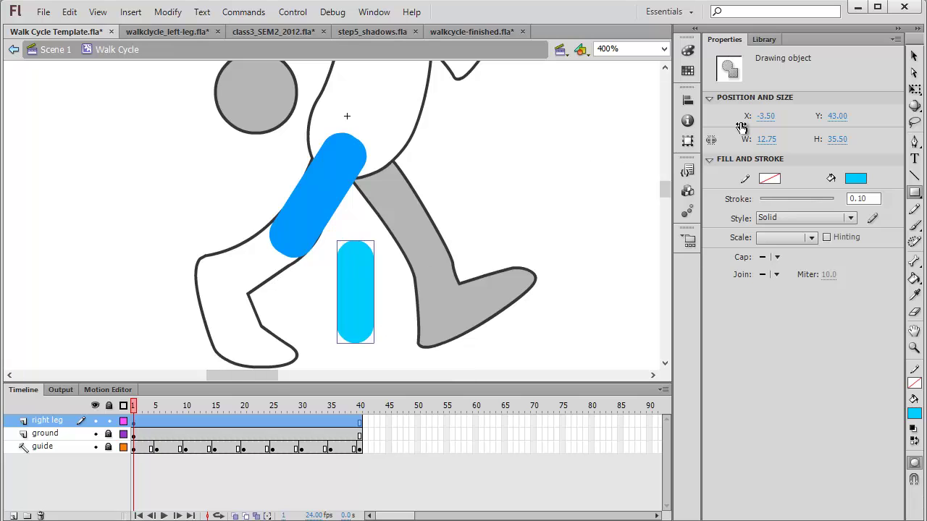
Scale, rotate and nudge the cyan shin to meet the thigh at the knee.
left_click(913, 88)
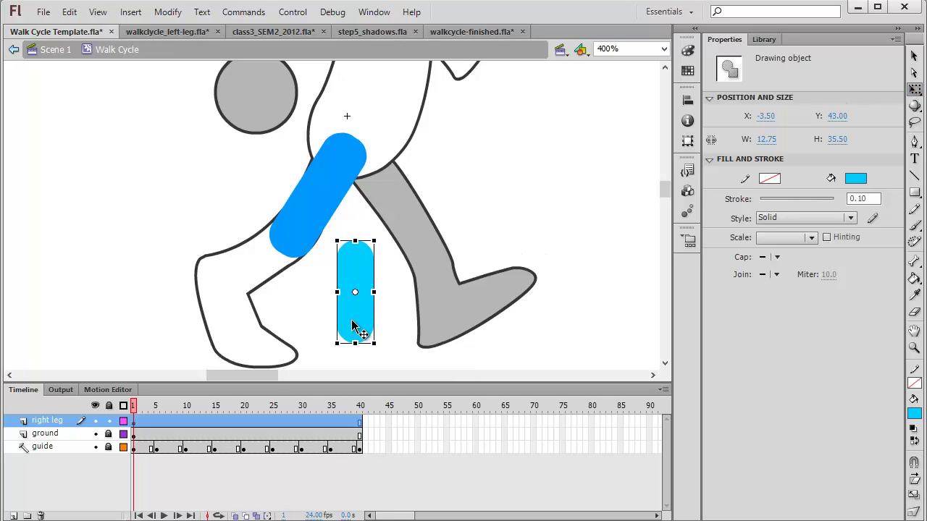
left_click_drag(355, 326, 246, 274)
mouse_move(293, 244)
left_mouse_down()
mouse_move(304, 247)
mouse_move(267, 256)
left_mouse_up()
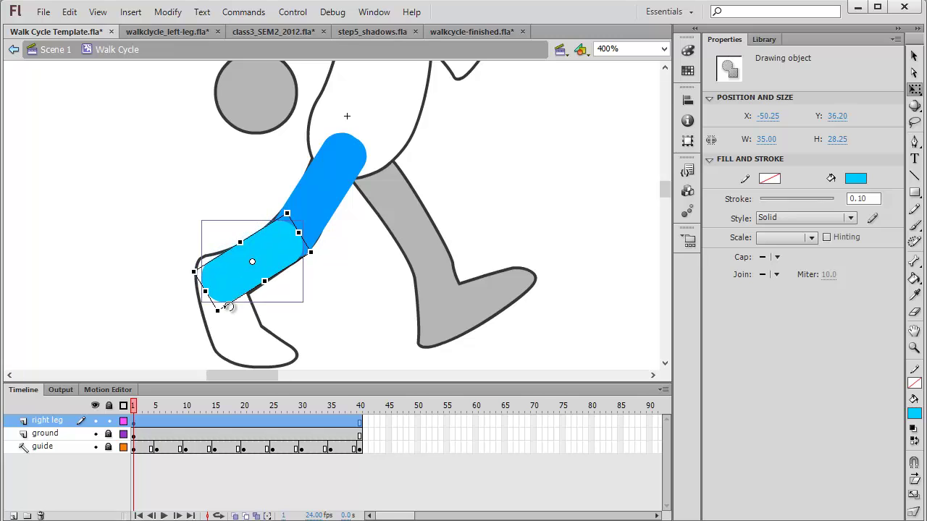
left_click_drag(217, 310, 213, 306)
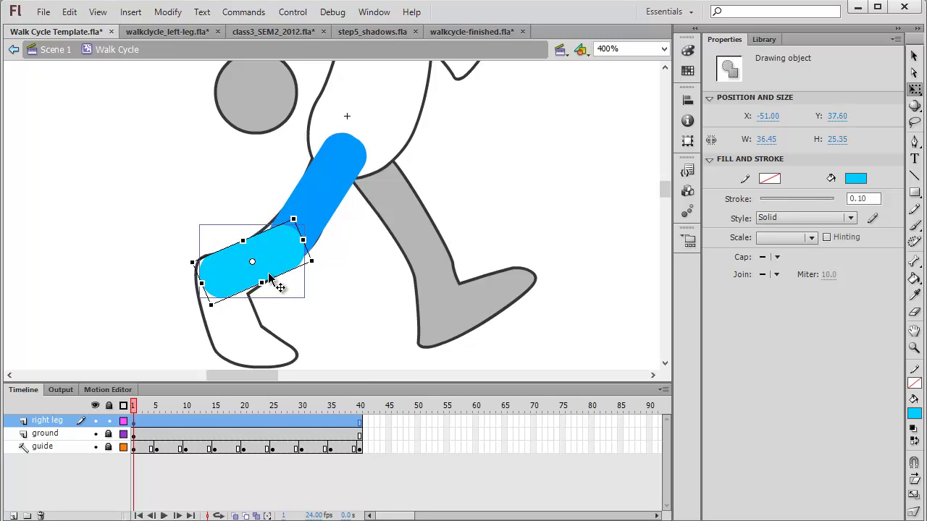
left_click_drag(279, 285, 276, 265)
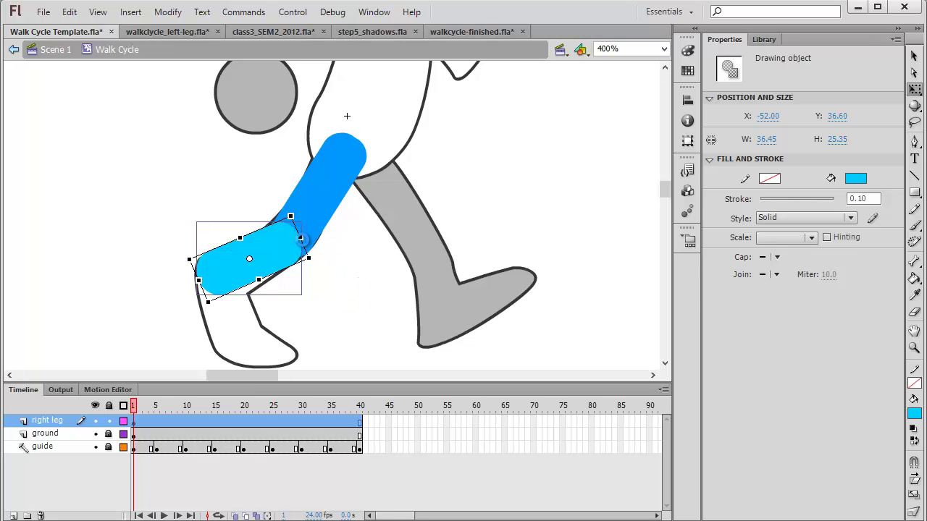
key("Escape")
left_click(299, 245)
left_click_drag(303, 236, 302, 234)
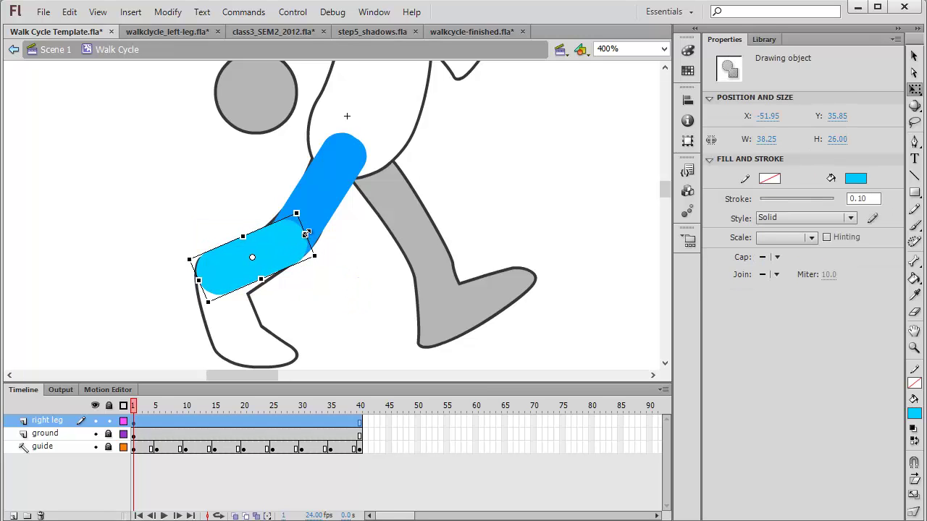
left_click(340, 298)
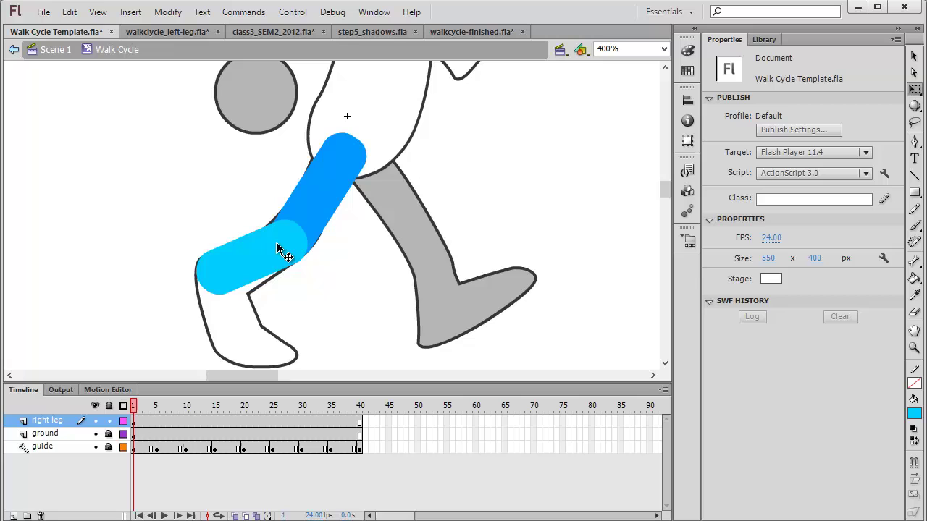
left_click_drag(278, 249, 279, 253)
left_click(346, 305)
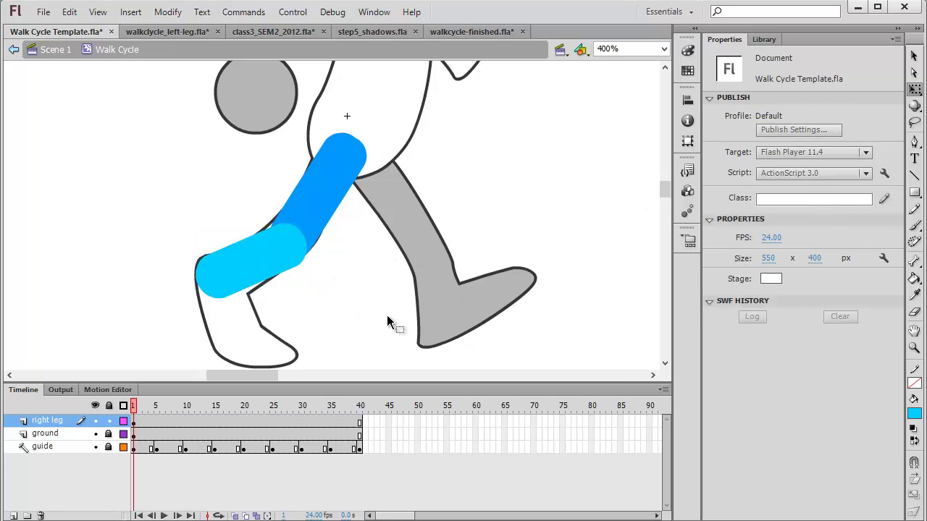
Draw a rounded rectangle filled #00FFFF down from the knee as the right foot.
left_click(914, 192)
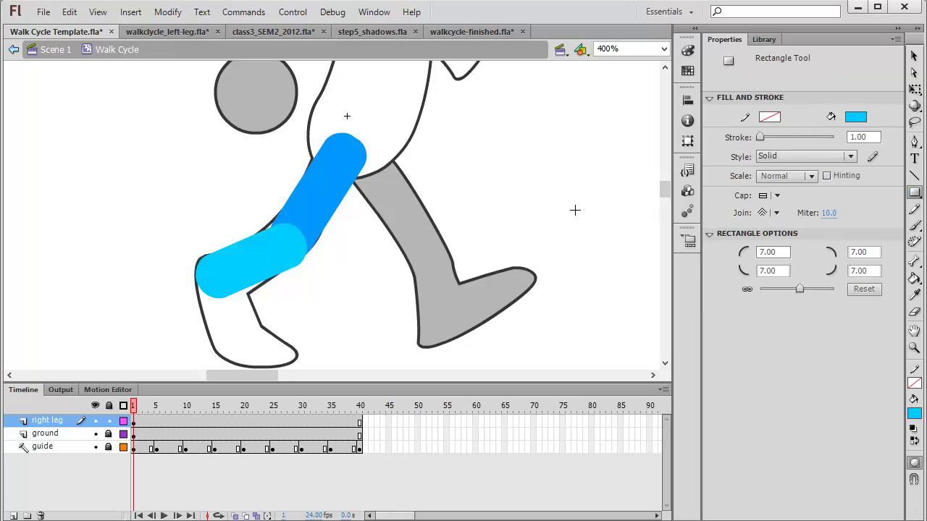
left_click(856, 117)
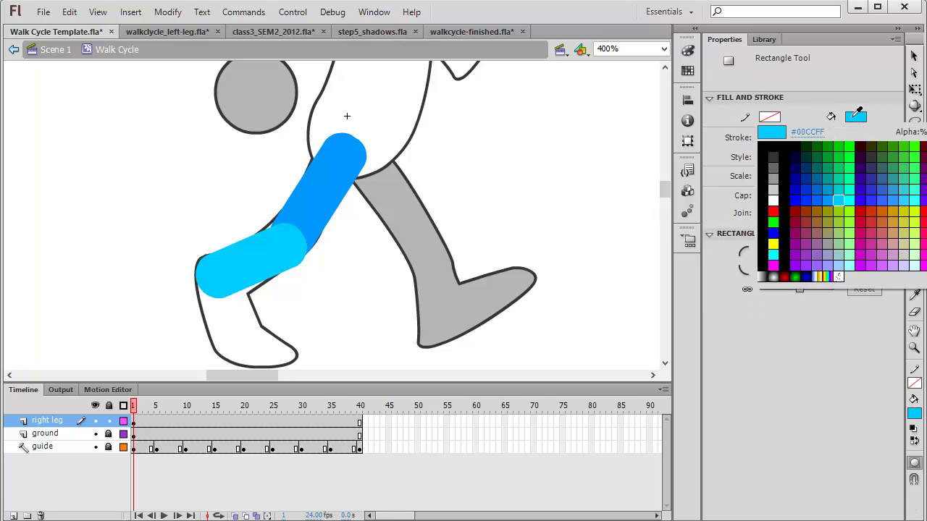
left_click(853, 197)
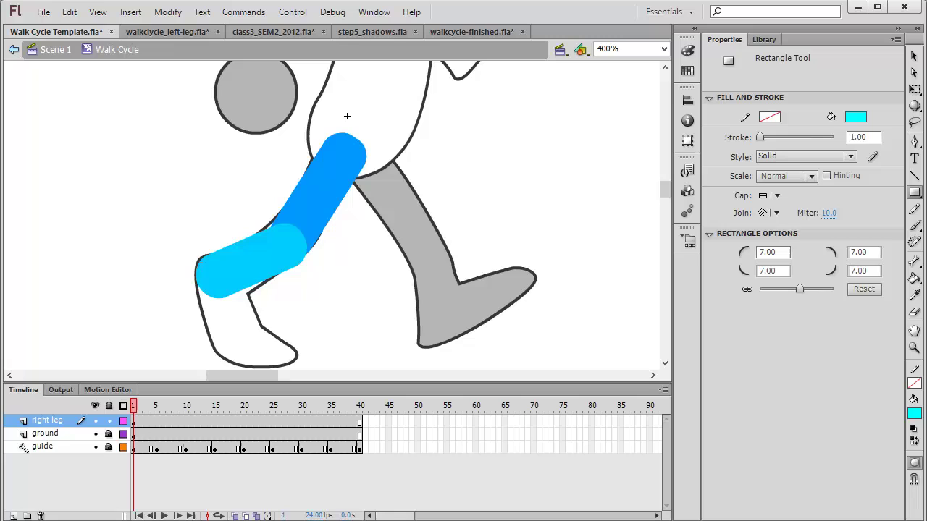
mouse_move(198, 261)
left_mouse_down()
mouse_move(244, 337)
mouse_move(242, 371)
mouse_move(223, 338)
mouse_move(257, 353)
mouse_move(228, 351)
mouse_move(263, 353)
mouse_move(240, 333)
left_mouse_up()
Rotate the cyan foot bar with Free Transform so it angles down to the heel.
left_click(913, 88)
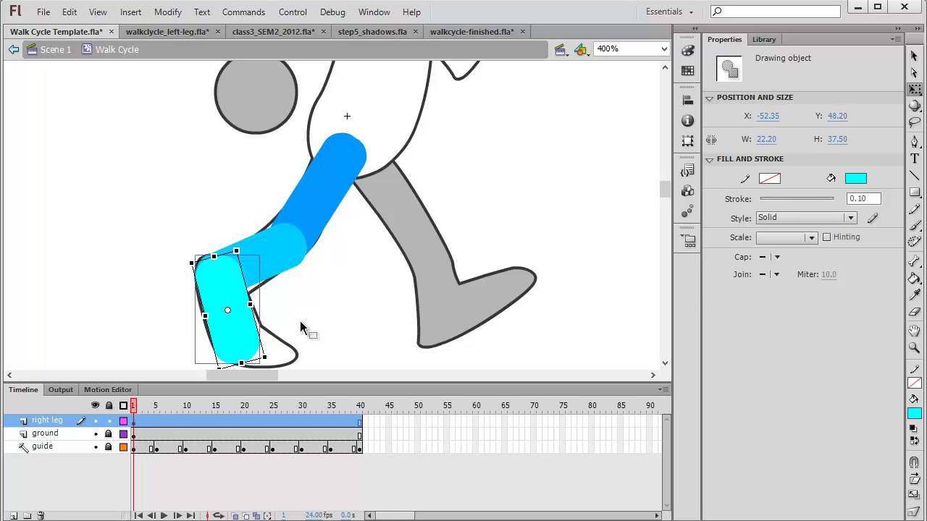
left_click(370, 330)
scroll(369, 322, "down", 2)
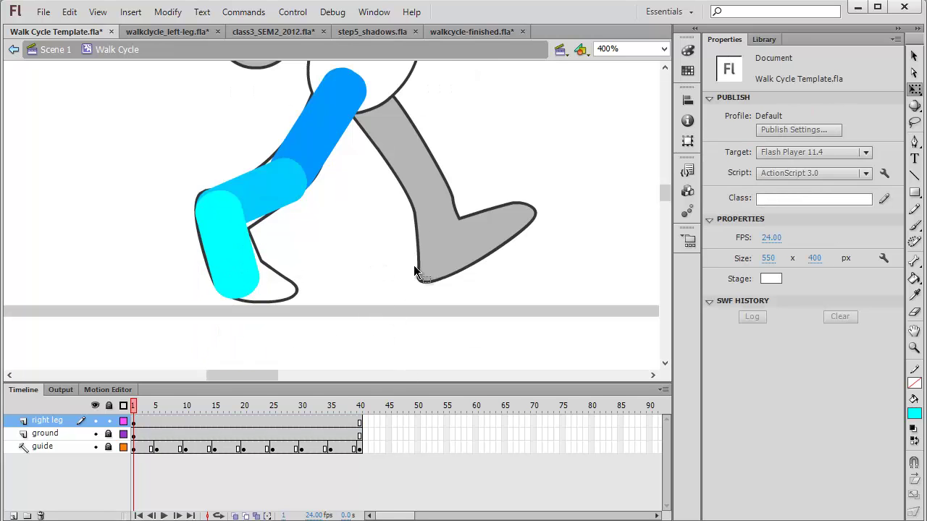
left_click(248, 275)
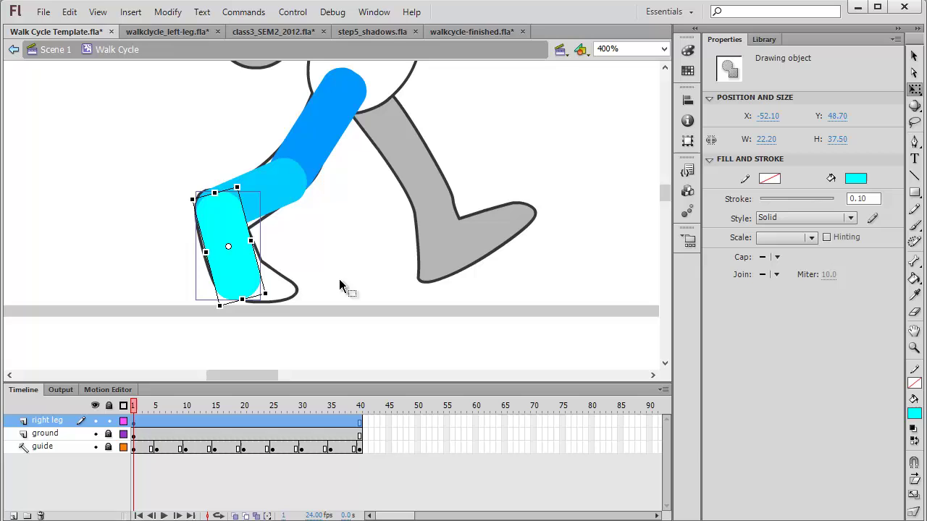
left_click(294, 202)
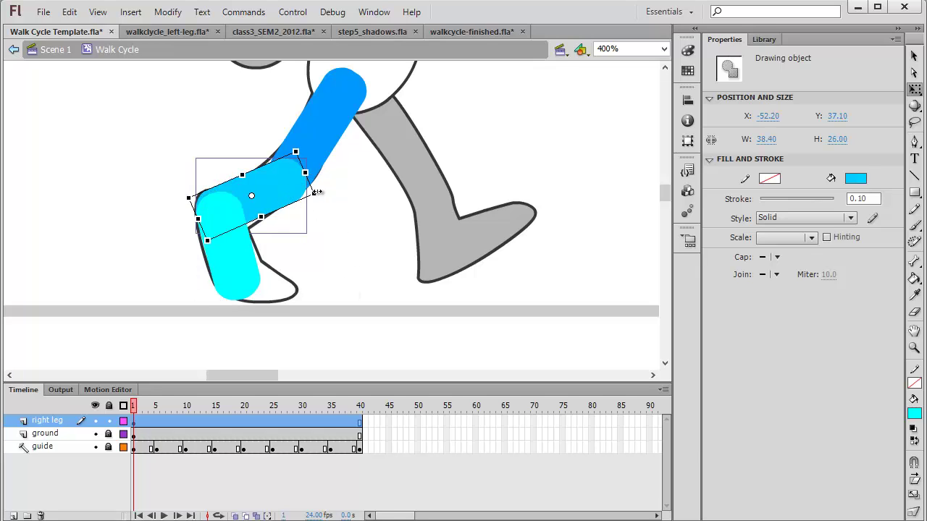
left_click(355, 234)
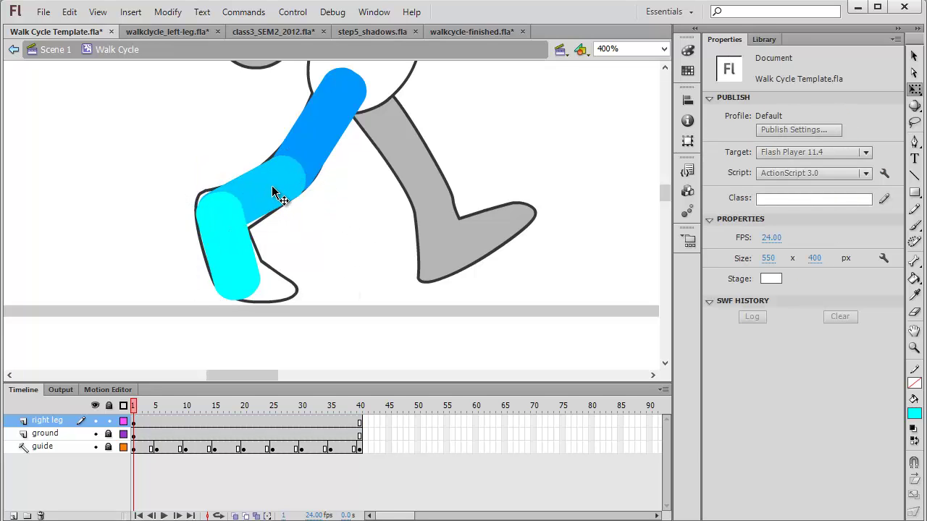
left_click(276, 198)
left_click(374, 255)
left_click(235, 281)
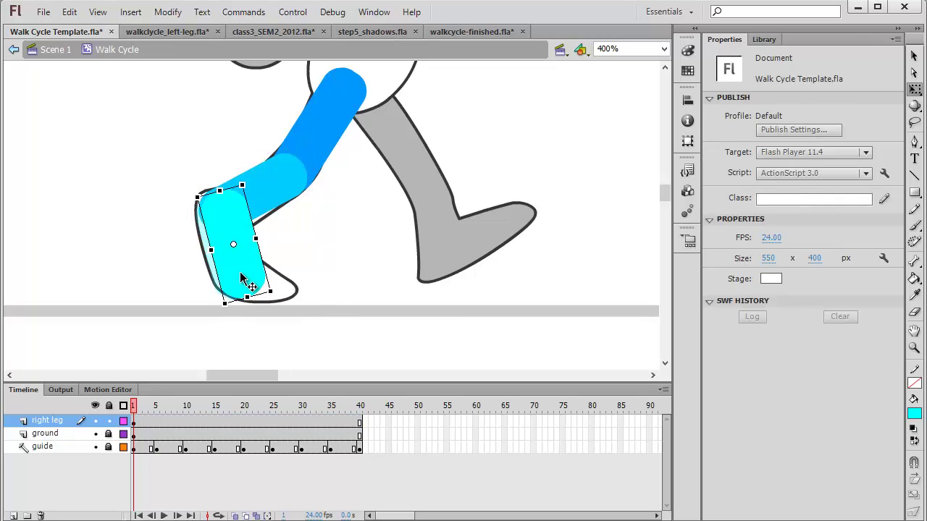
left_click(407, 295)
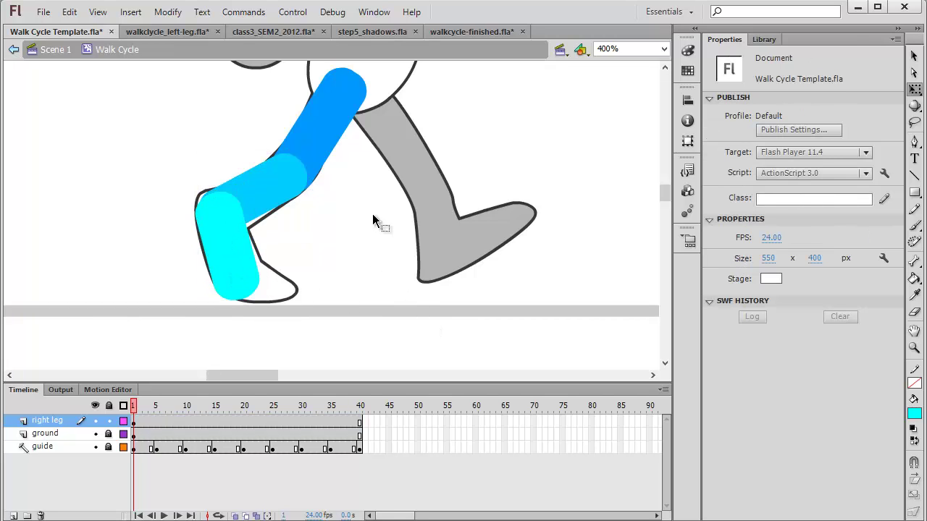
At 200% zoom, convert the cyan foot into a Graphic symbol named 'right foot'.
key("ctrl+minus")
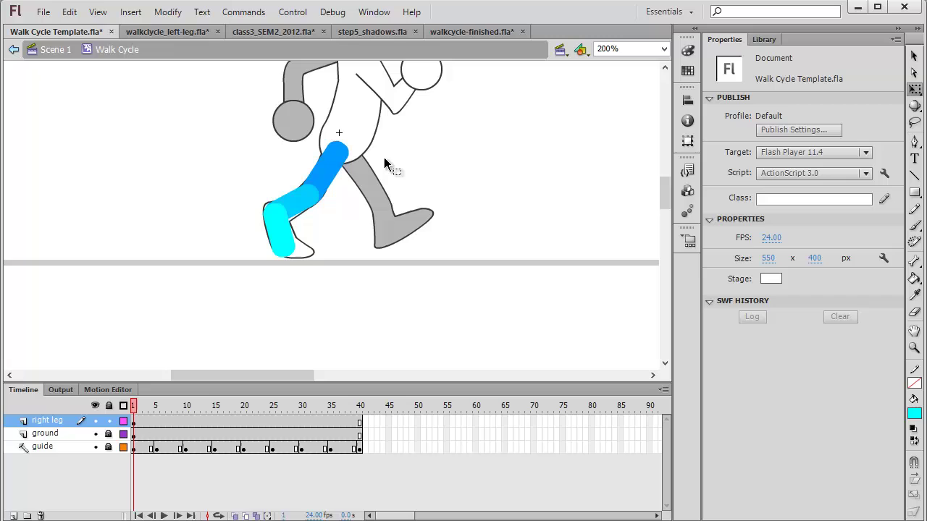
key("h")
left_click_drag(410, 143, 423, 201)
left_click(914, 56)
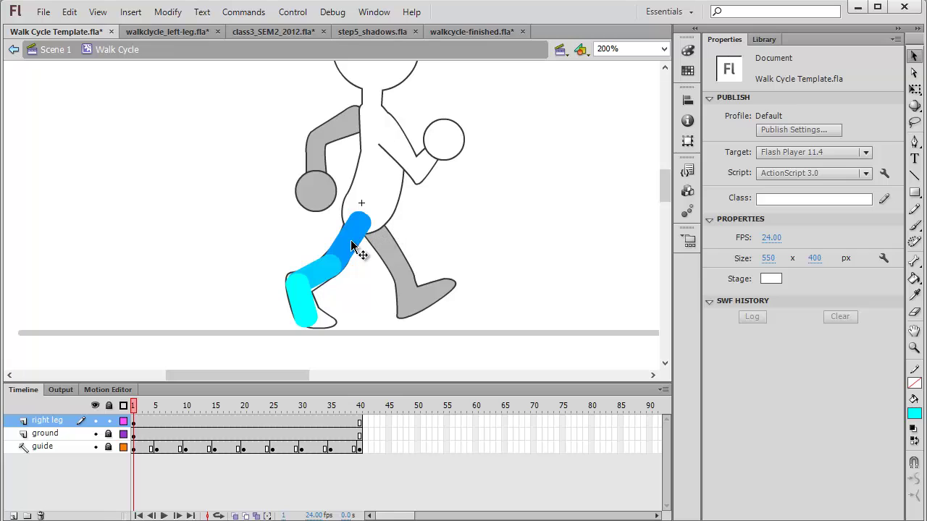
left_click(357, 270)
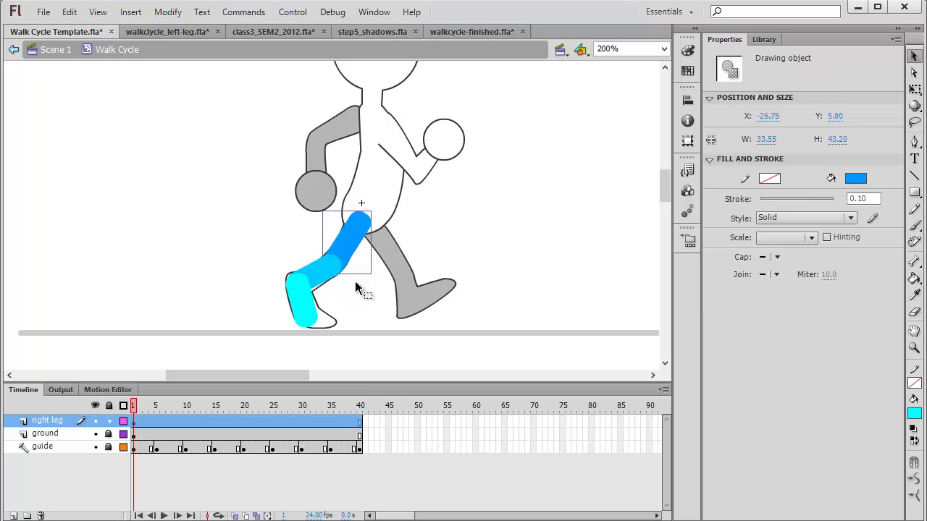
left_click(306, 288)
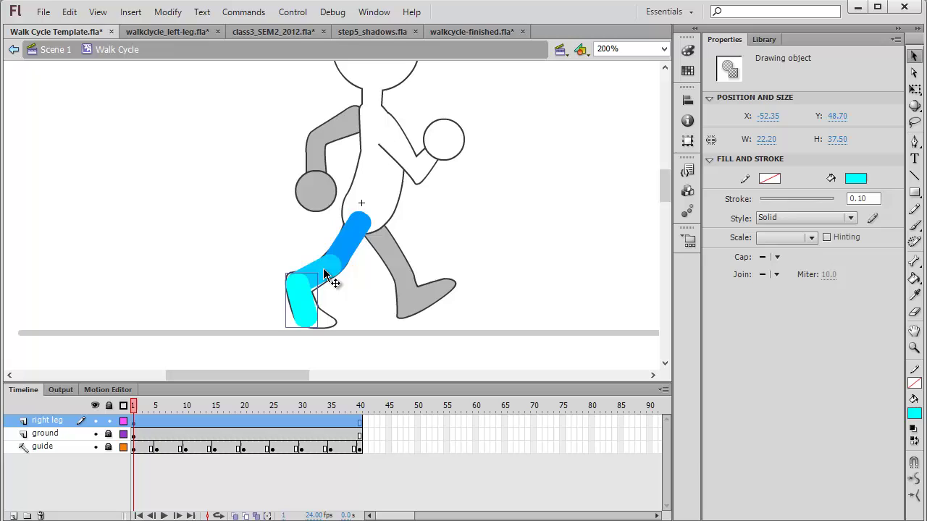
left_click(365, 246)
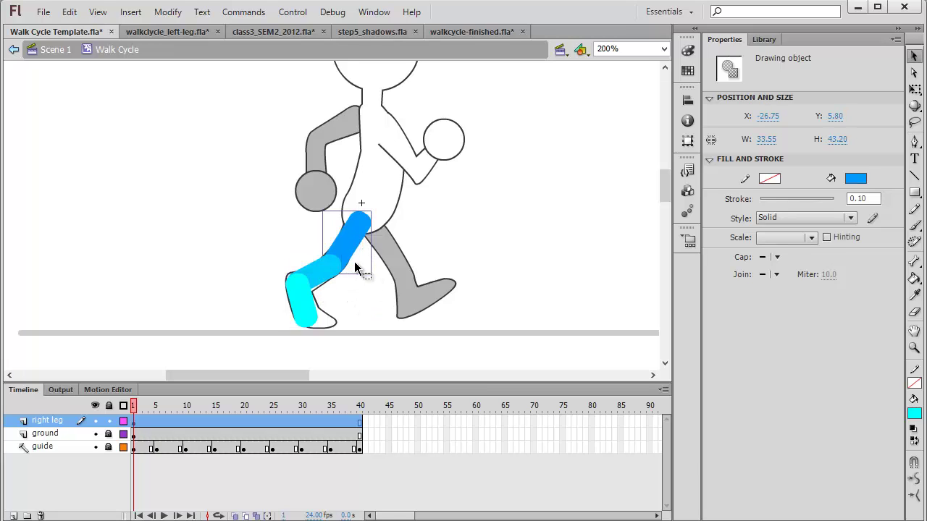
left_click(307, 314)
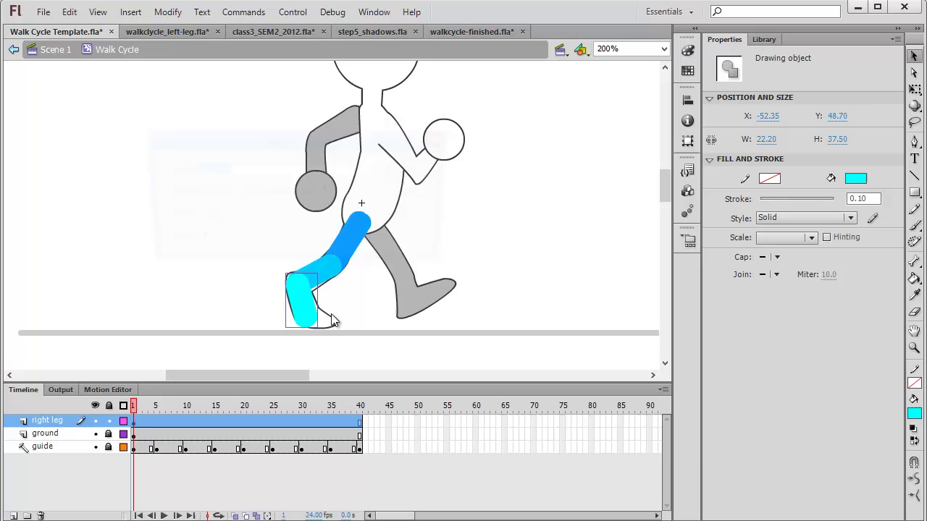
key("F8")
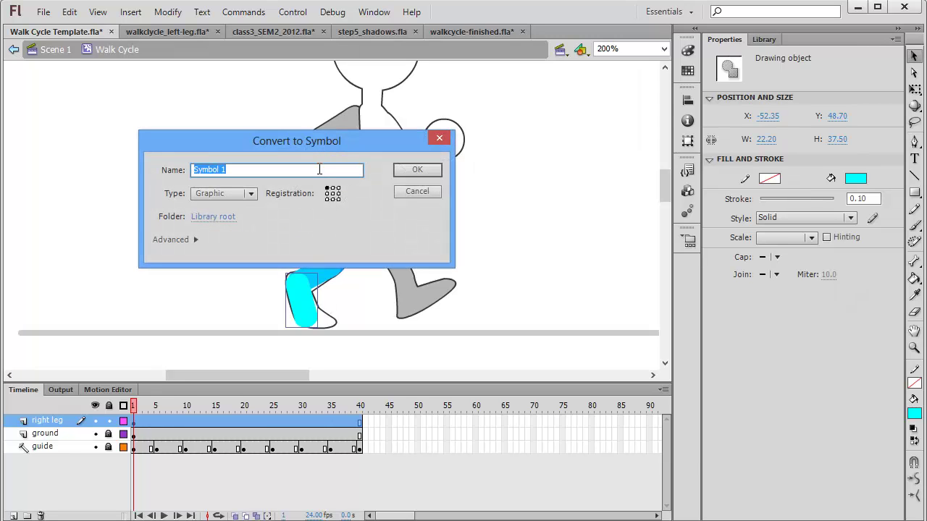
type("right foot")
left_click(401, 172)
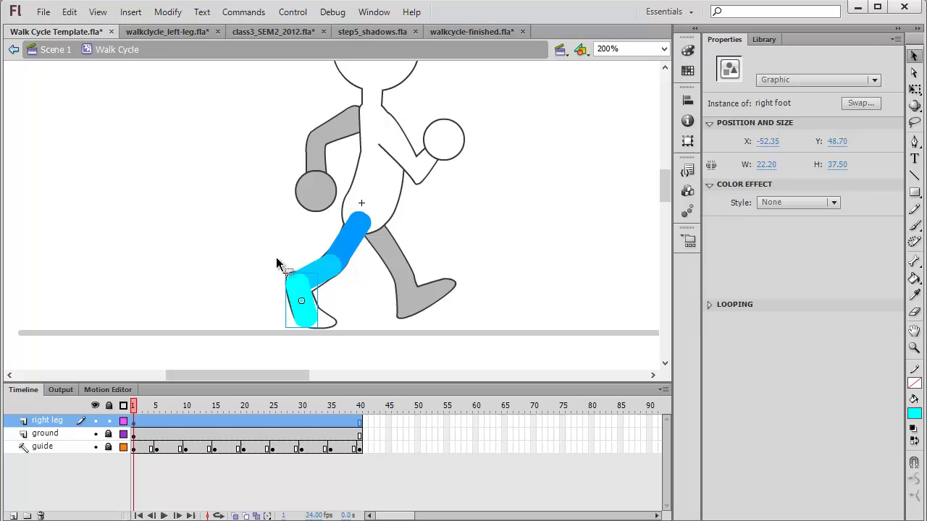
Convert the lower-leg shape into a Graphic symbol named 'right lower leg'.
left_click(330, 268)
key("F8")
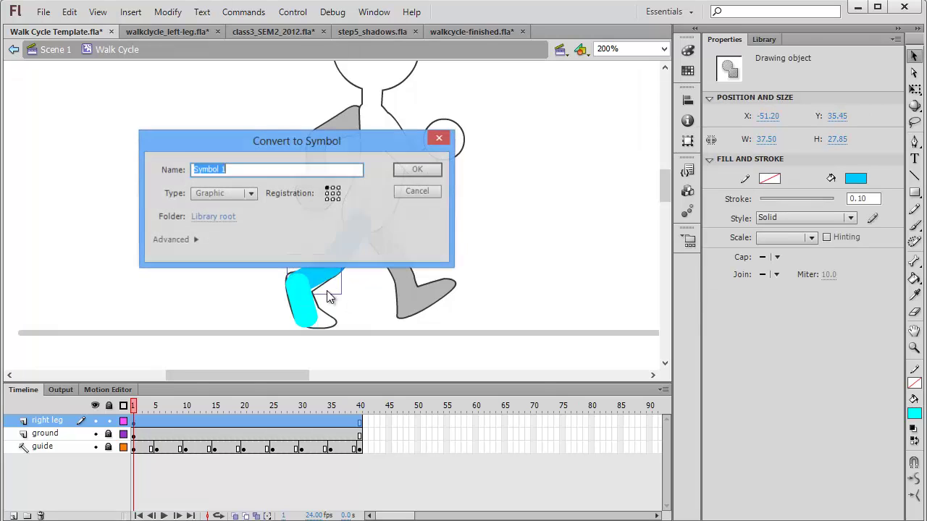
type("right")
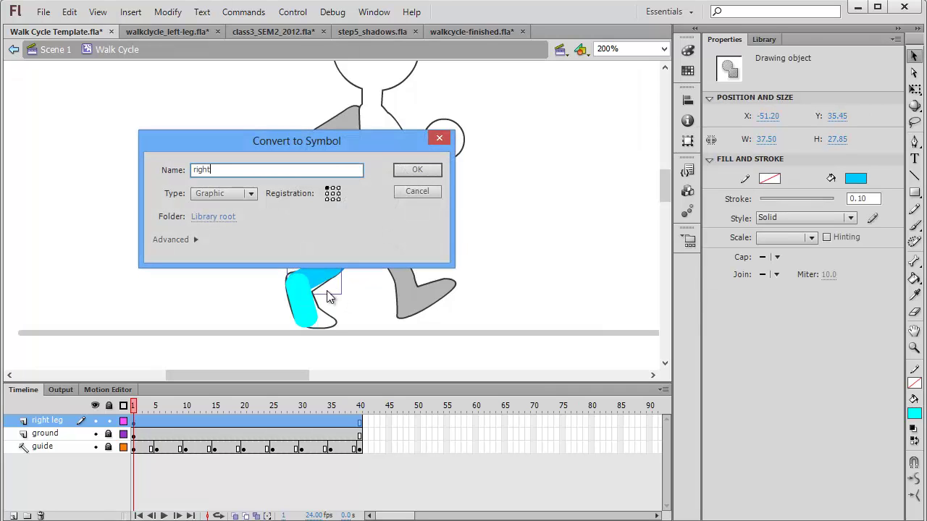
type(" lower leg")
key("Return")
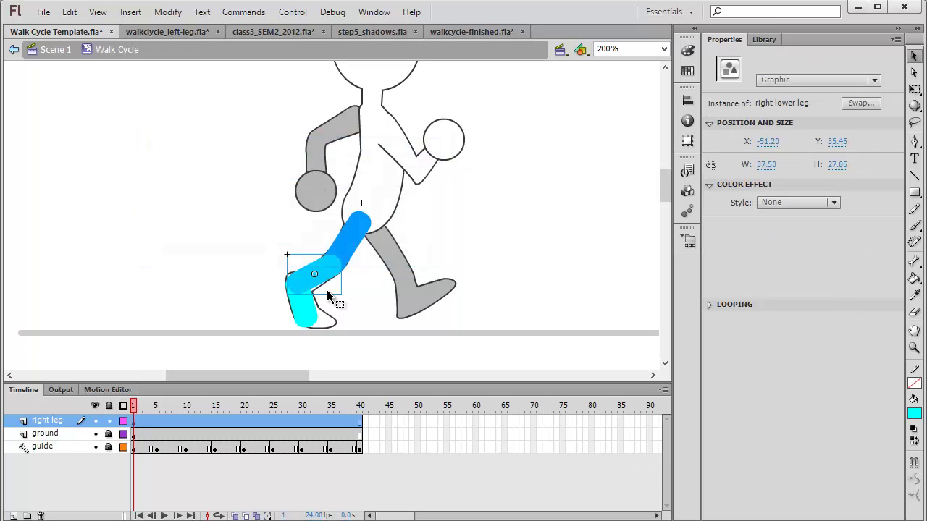
Convert the thigh shape into a Graphic symbol named 'right upper leg'.
left_click(357, 239)
key("F8")
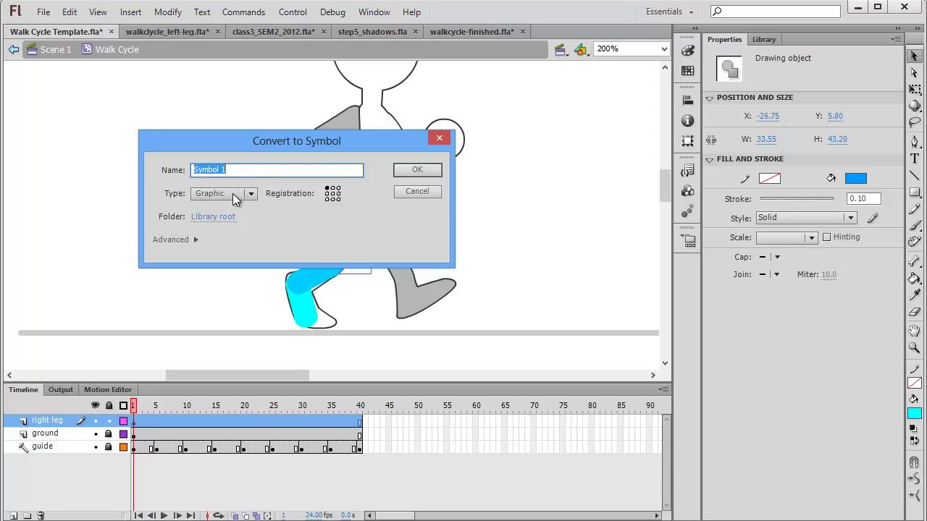
left_click(232, 193)
left_click(233, 194)
left_click(234, 169)
type("right upper leg")
key("Return")
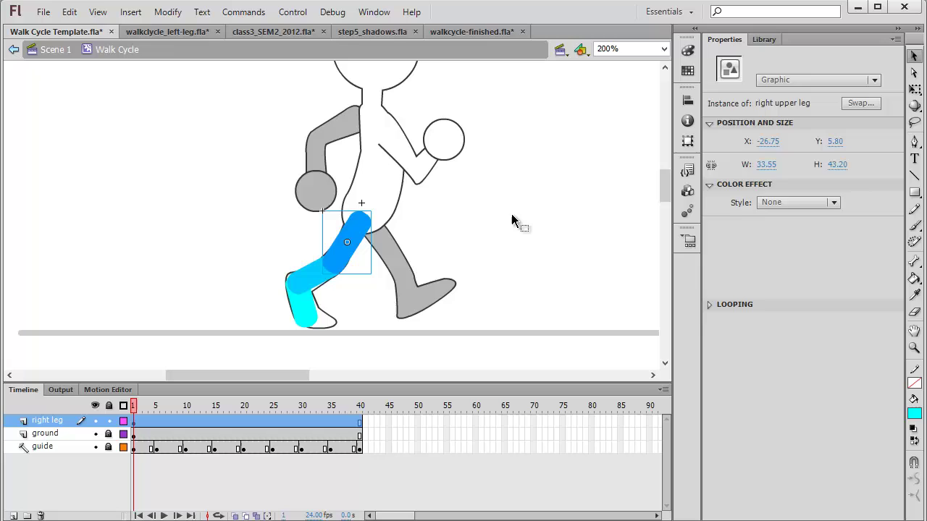
left_click(434, 215)
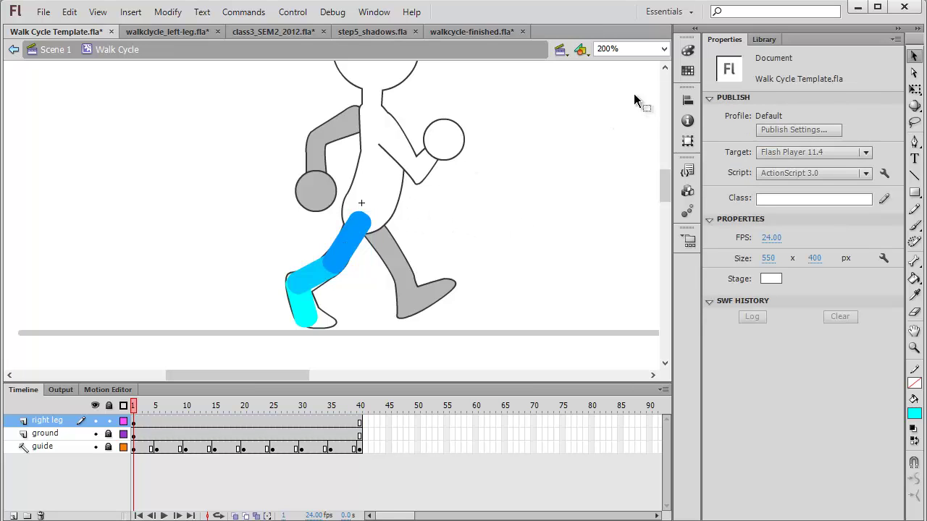
Show the Library, return to Scene 1, and reopen the Walk Cycle symbol for editing.
left_click(763, 39)
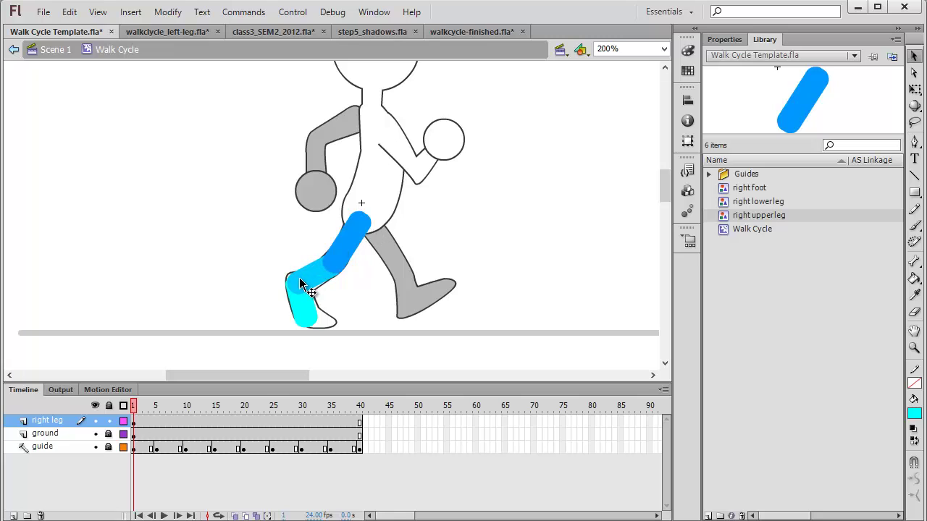
left_click(56, 52)
left_click(171, 203)
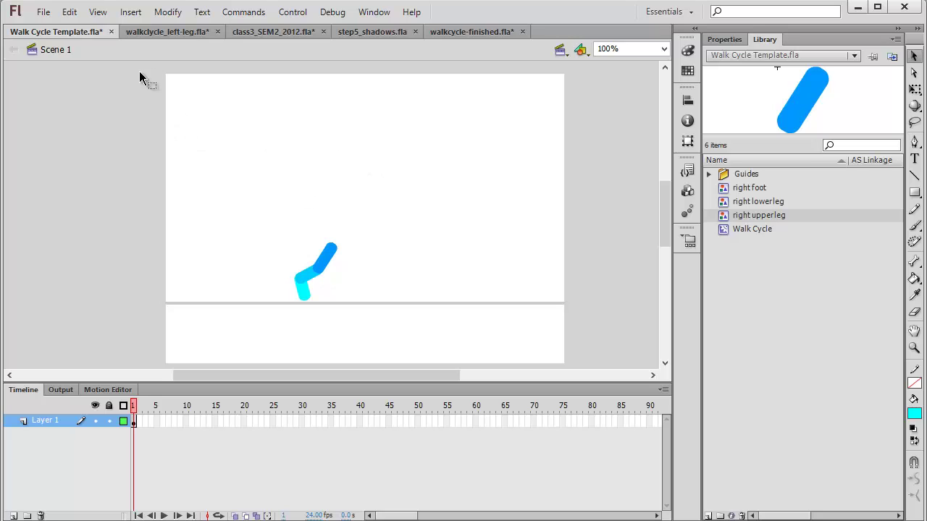
double_click(724, 231)
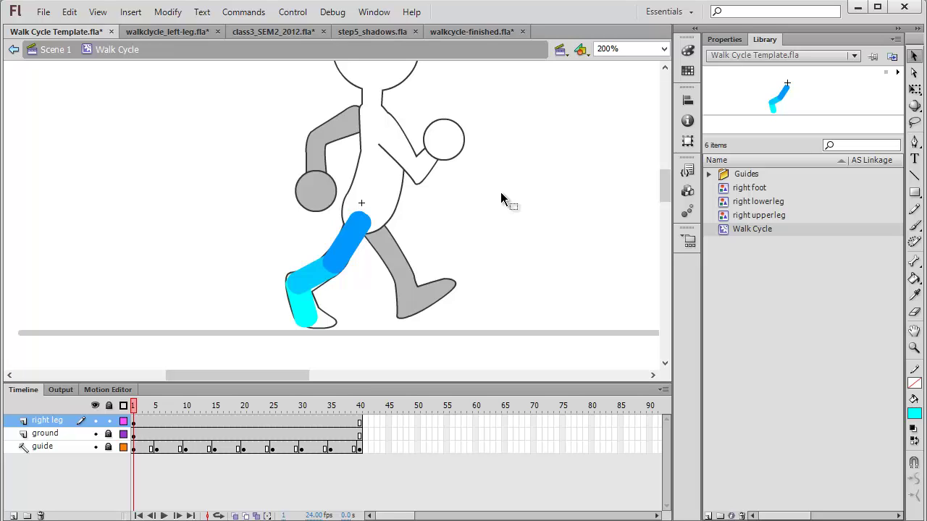
With the Bone tool, chain bones from the hip through the knee to the foot.
left_click(915, 264)
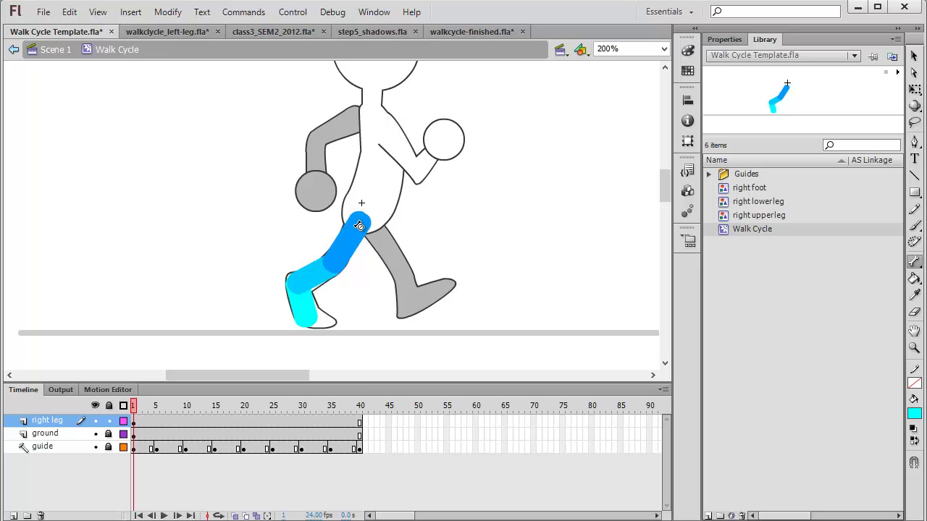
left_click_drag(360, 222, 336, 266)
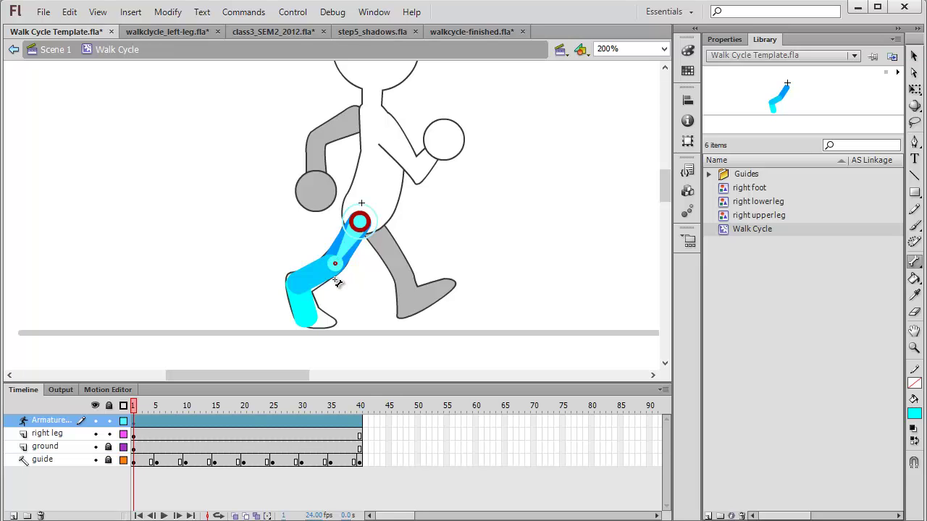
left_click(298, 285)
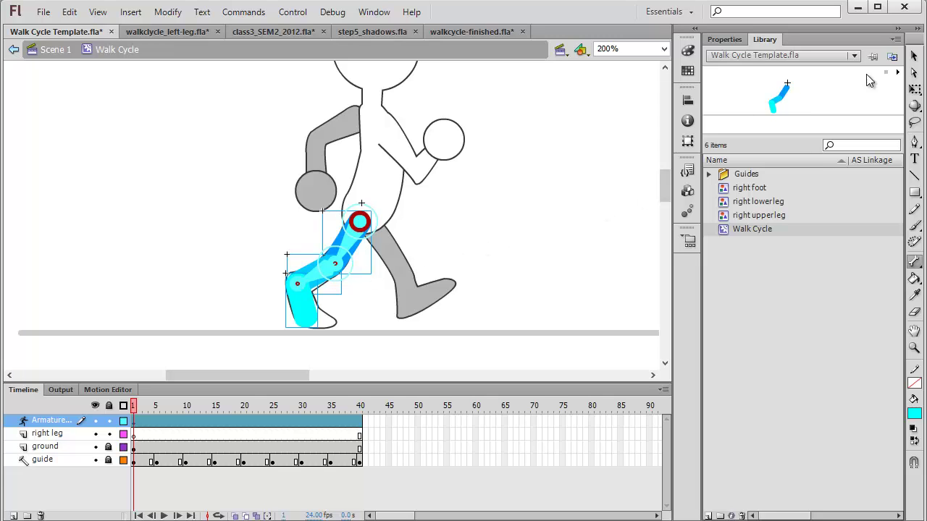
left_click(914, 56)
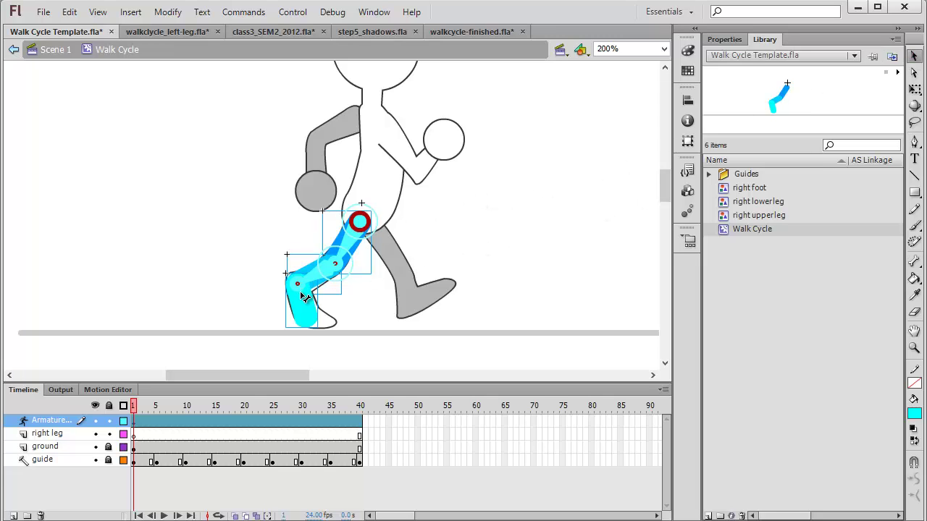
left_click_drag(302, 297, 311, 314)
left_click_drag(329, 279, 326, 323)
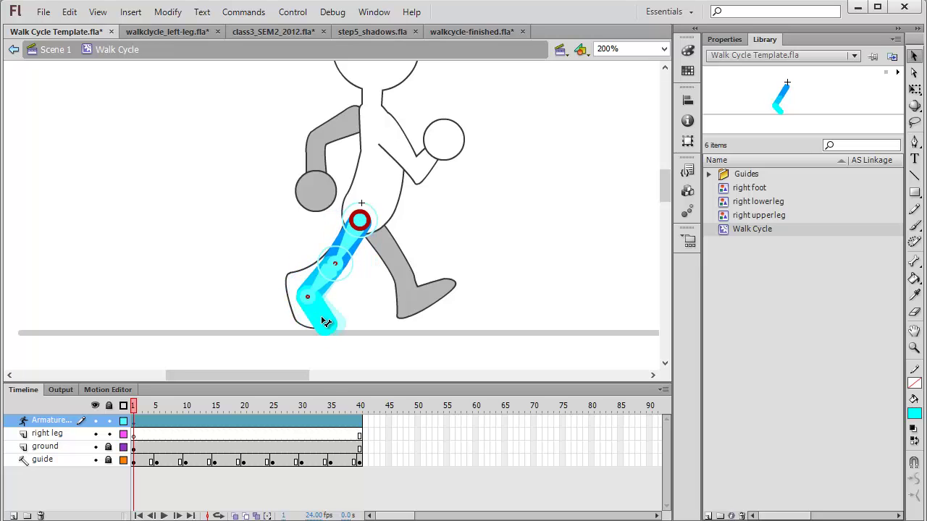
left_click_drag(347, 243, 320, 278)
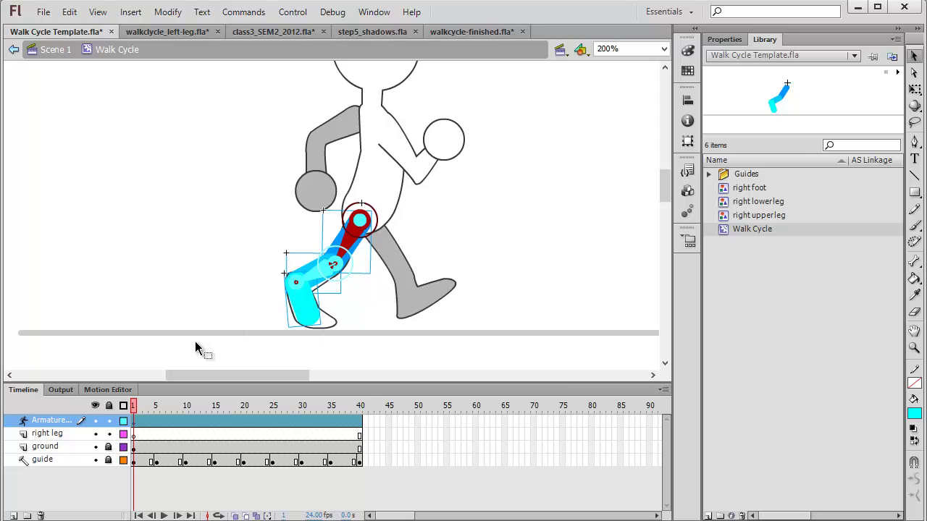
left_click(59, 438)
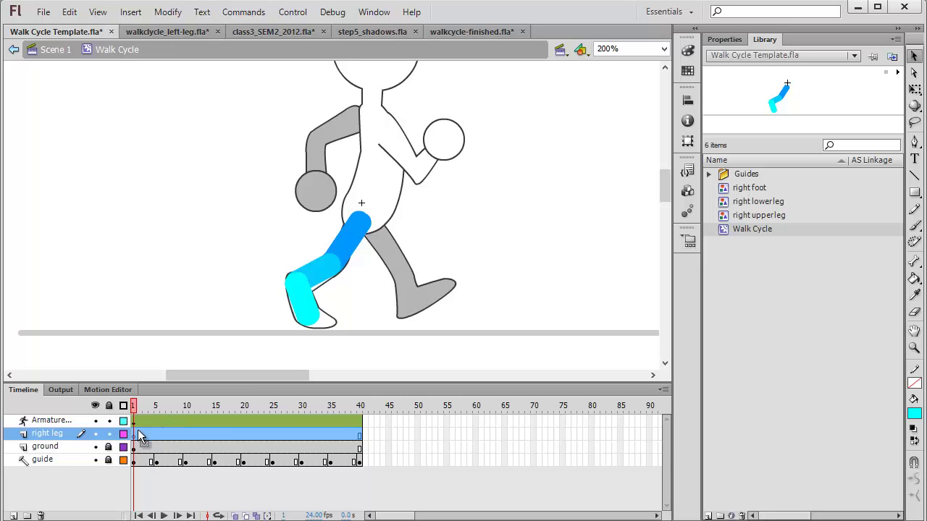
left_click(71, 422)
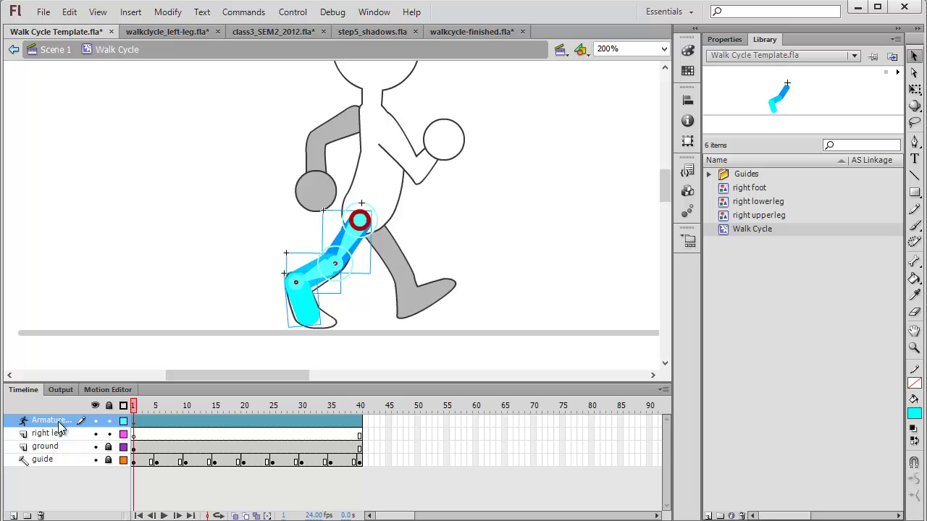
Delete the empty right leg layer.
left_click(151, 435)
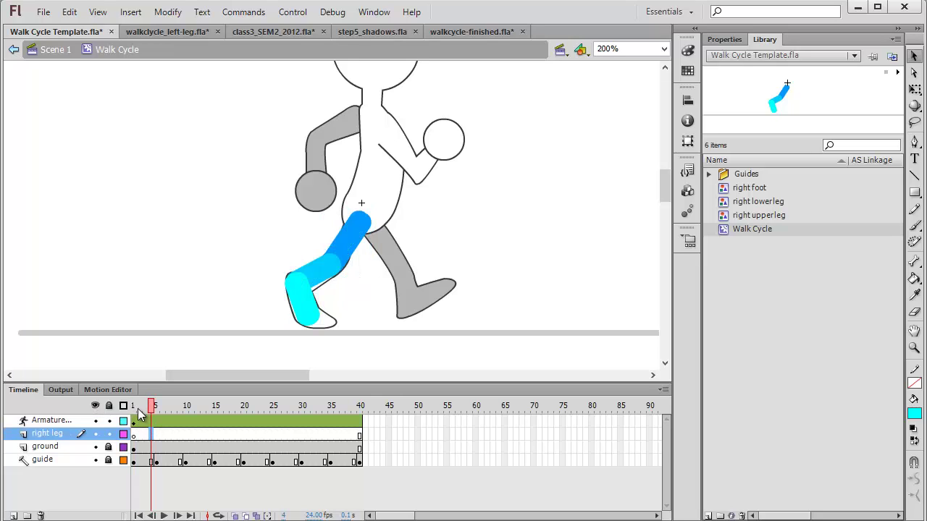
left_click(133, 410)
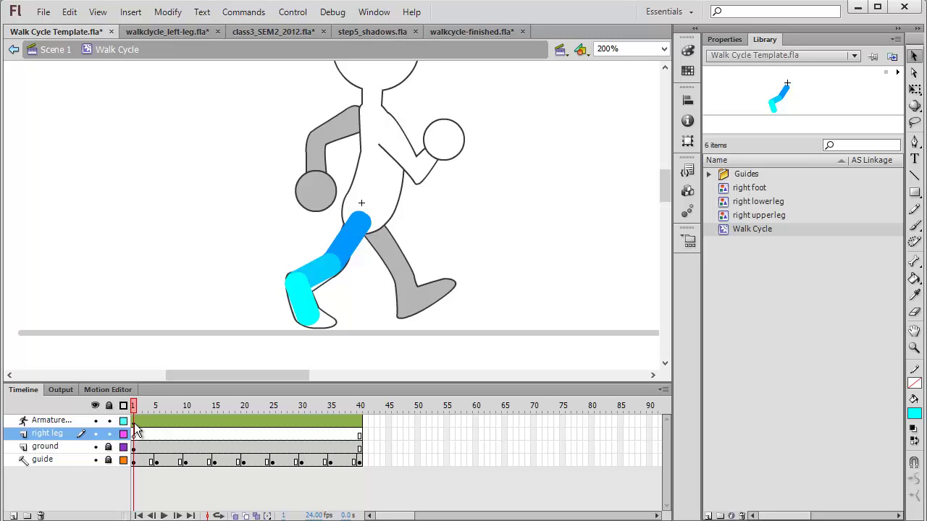
left_click(59, 437)
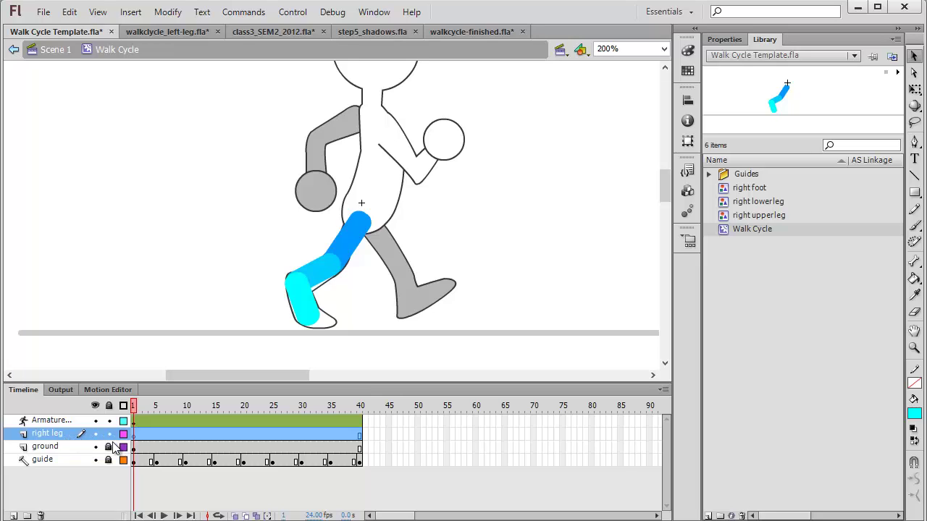
left_click(41, 516)
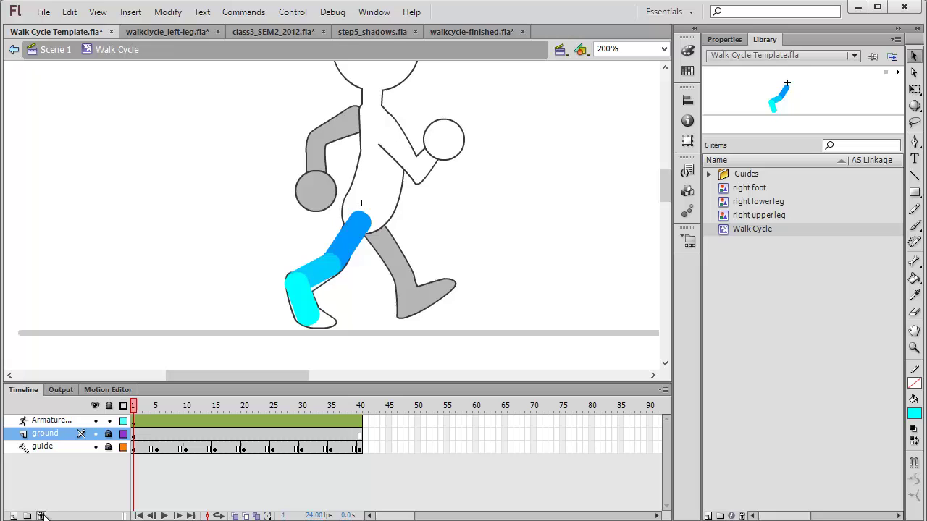
Rename the Armature layer to 'right_leg'.
left_click(61, 423)
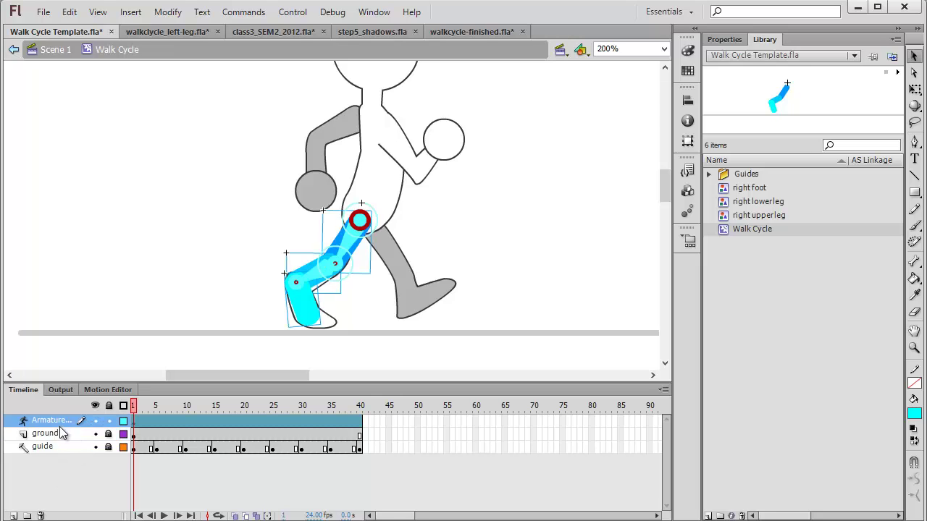
double_click(66, 420)
type("right_leg")
key("Return")
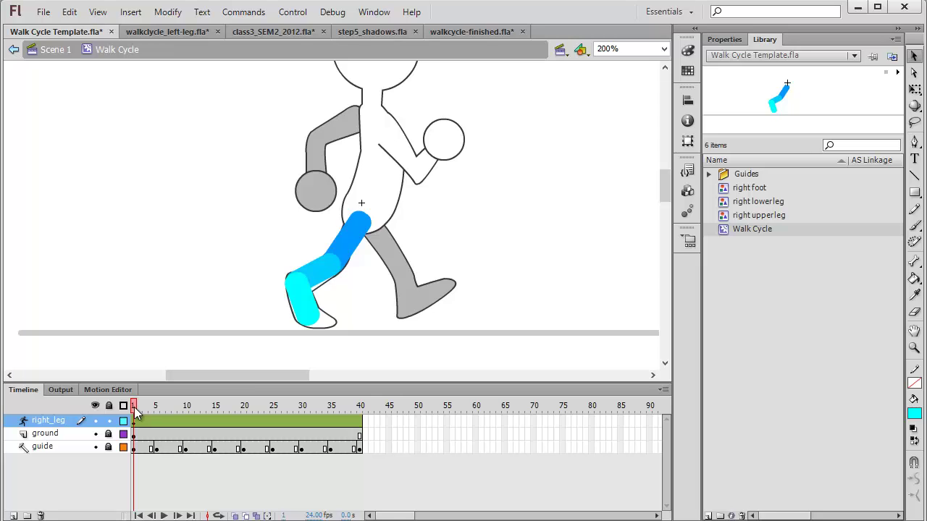
At frame 5, bend the right_leg armature to lift the knee and angle the shin back.
left_click_drag(135, 412, 158, 410)
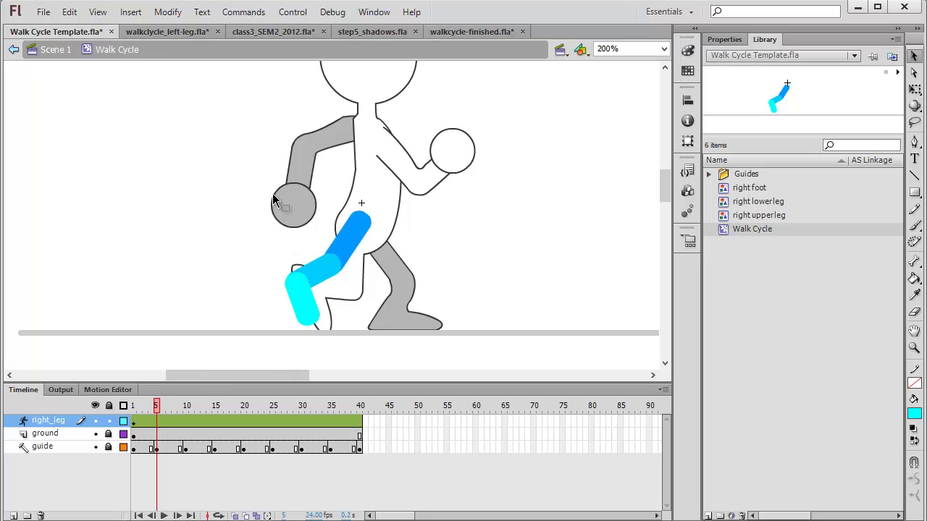
left_click_drag(252, 196, 383, 352)
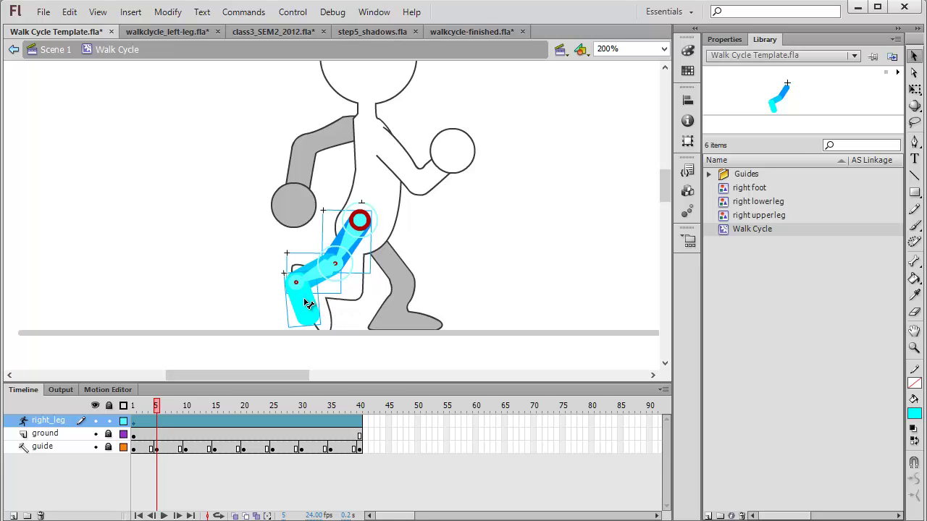
left_click_drag(307, 303, 323, 289)
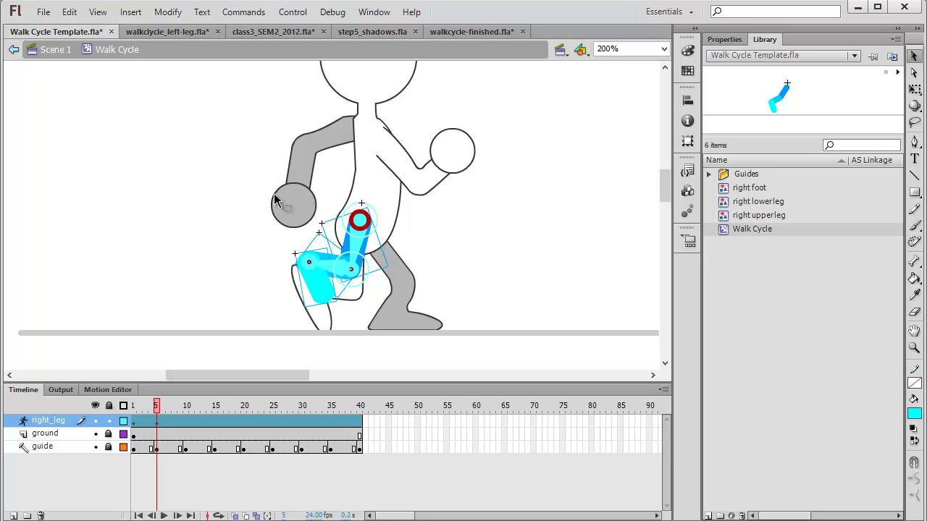
left_click(252, 242)
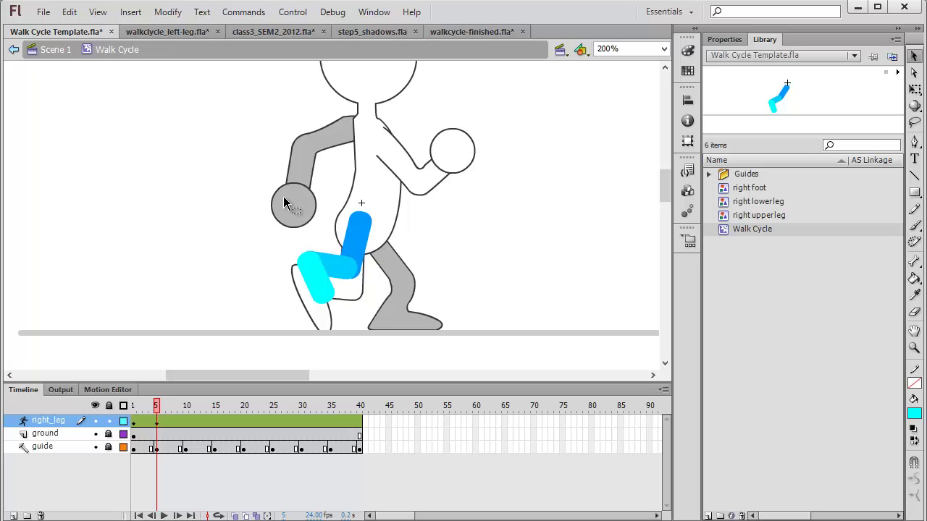
left_click(334, 273)
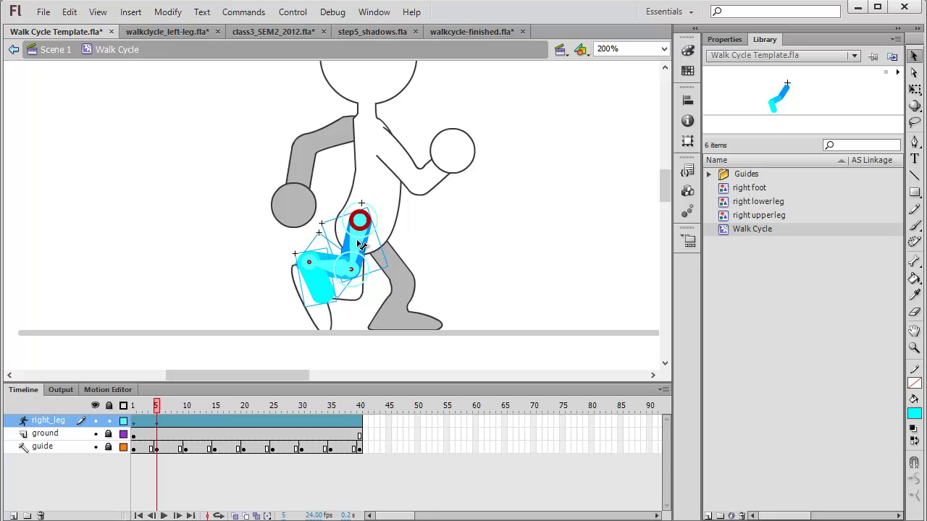
left_click_drag(360, 241, 353, 269)
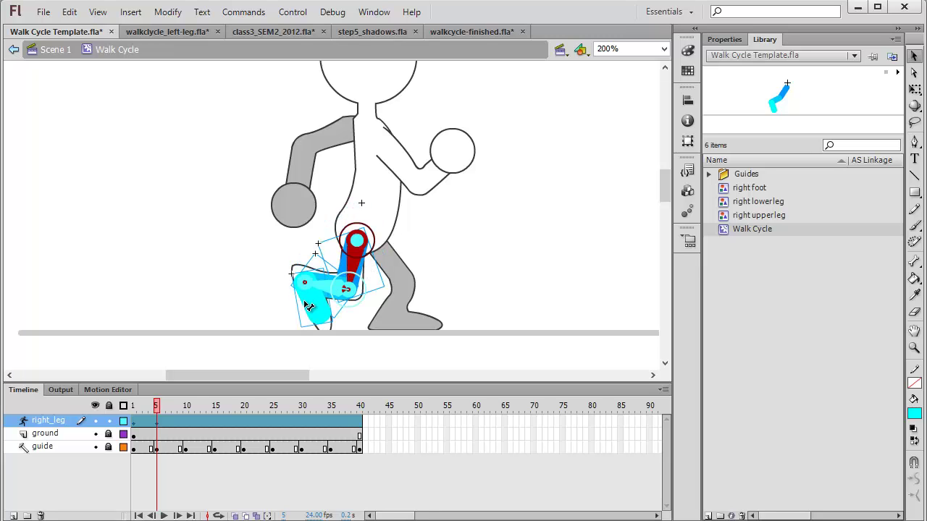
left_click_drag(313, 299, 311, 291)
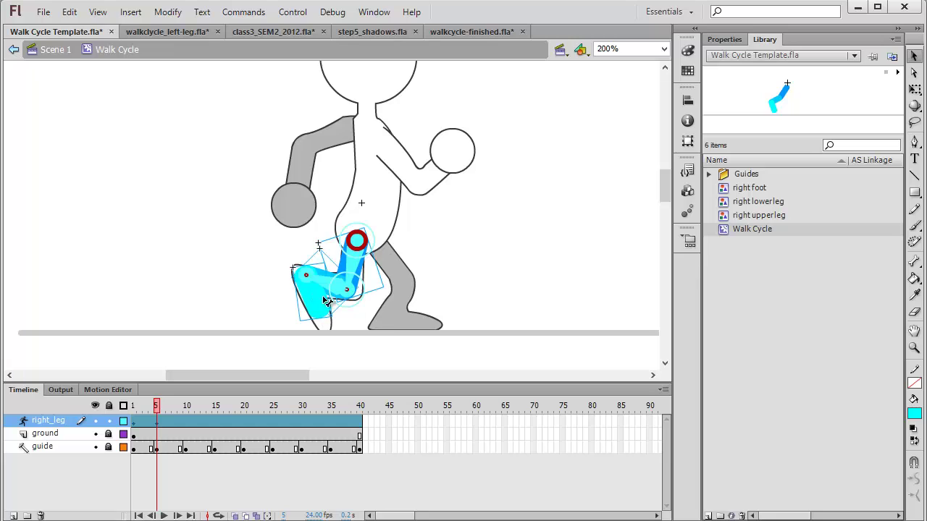
left_click(362, 327)
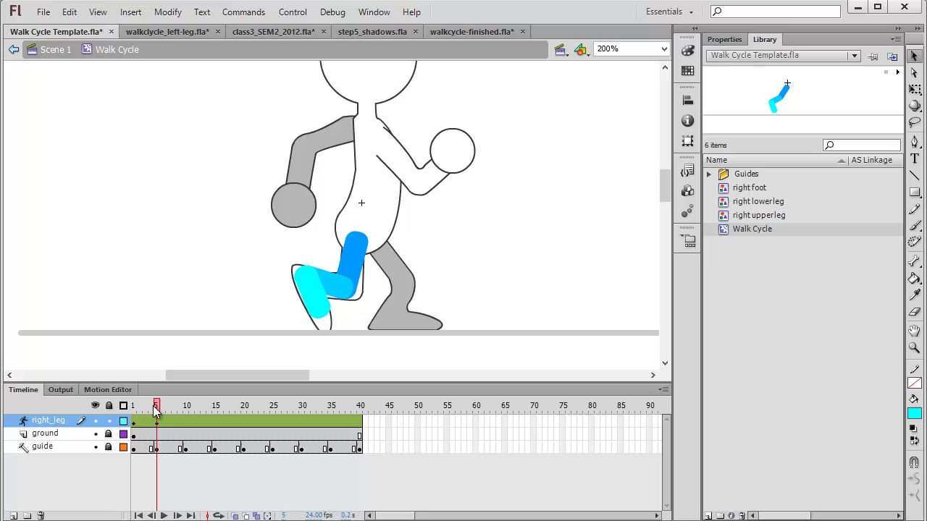
left_click_drag(156, 411, 187, 417)
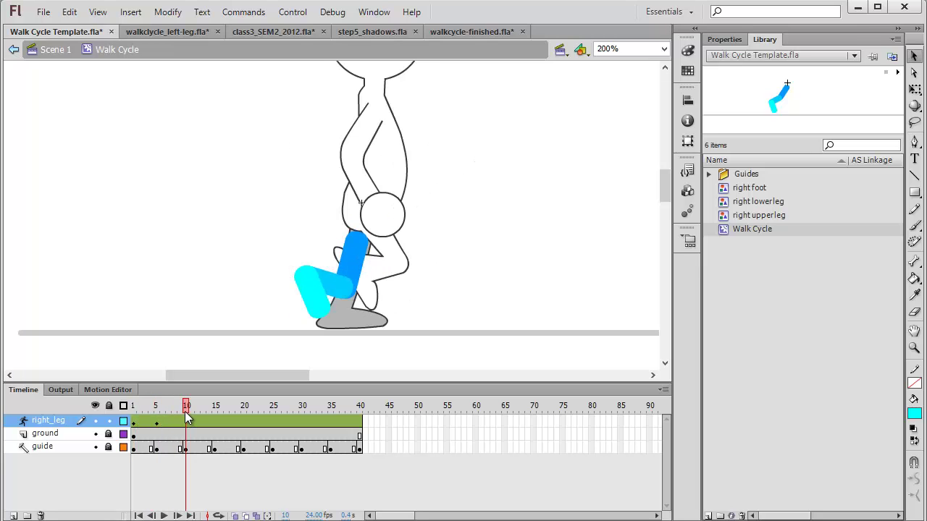
At frame 10, swing the upper leg up and bend the knee forward, then scrub back to frame 1.
key("ctrl+s")
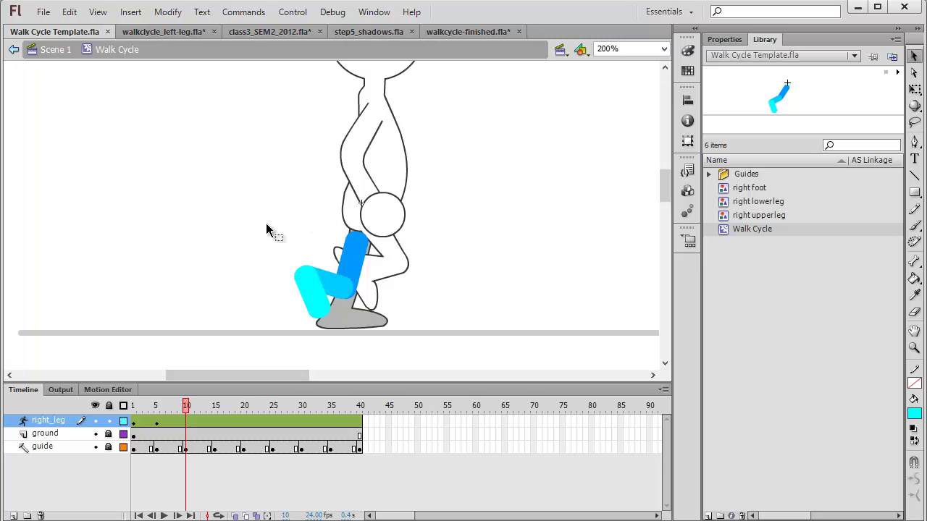
left_click(373, 302)
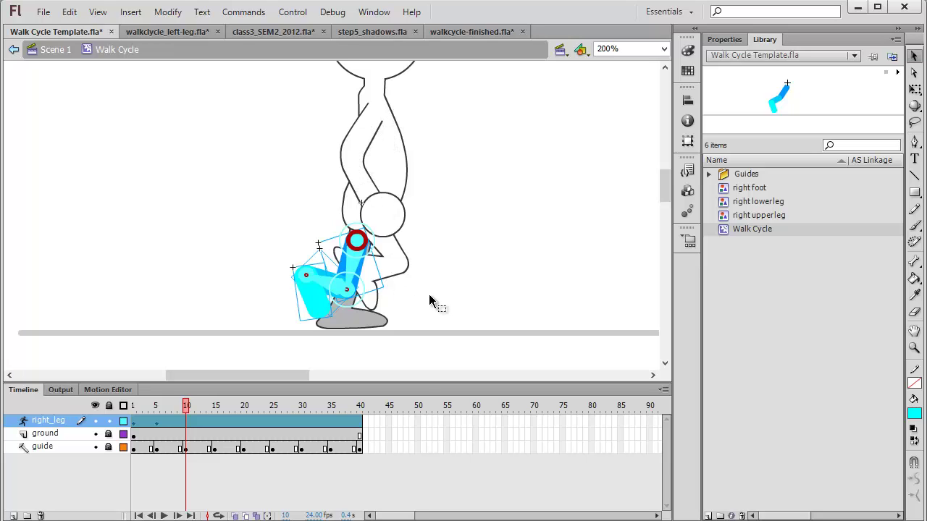
left_click(255, 206)
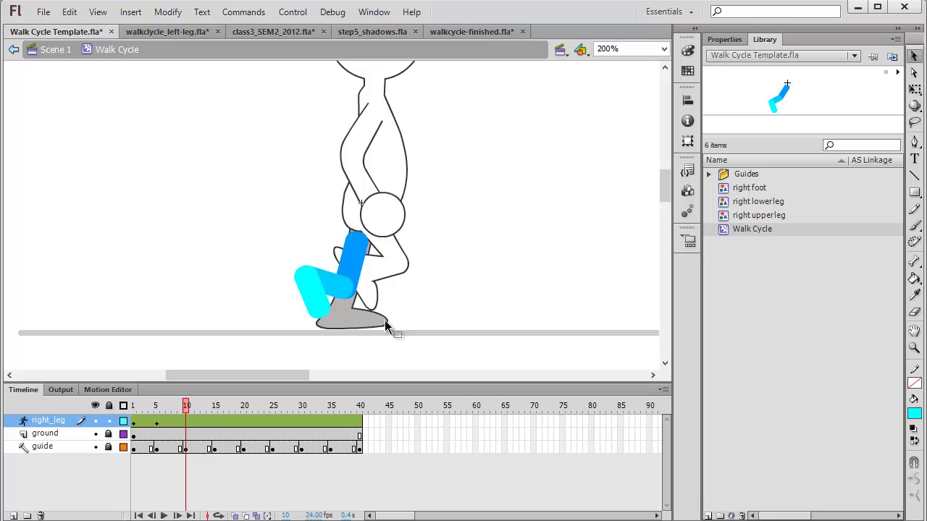
left_click_drag(278, 215, 392, 337)
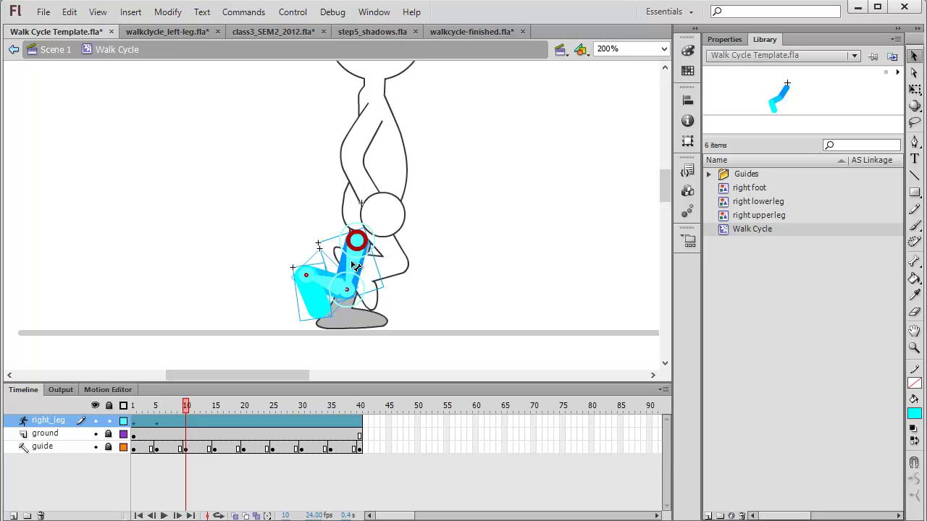
mouse_move(357, 267)
left_mouse_down()
mouse_move(365, 239)
mouse_move(355, 264)
mouse_move(369, 266)
mouse_move(378, 293)
mouse_move(354, 265)
left_mouse_up()
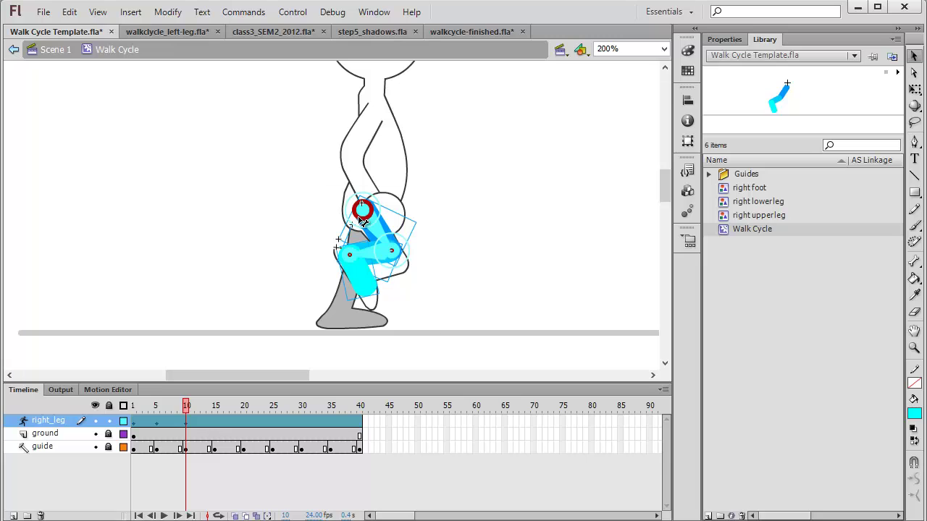
left_click_drag(375, 228, 383, 243)
left_click(499, 318)
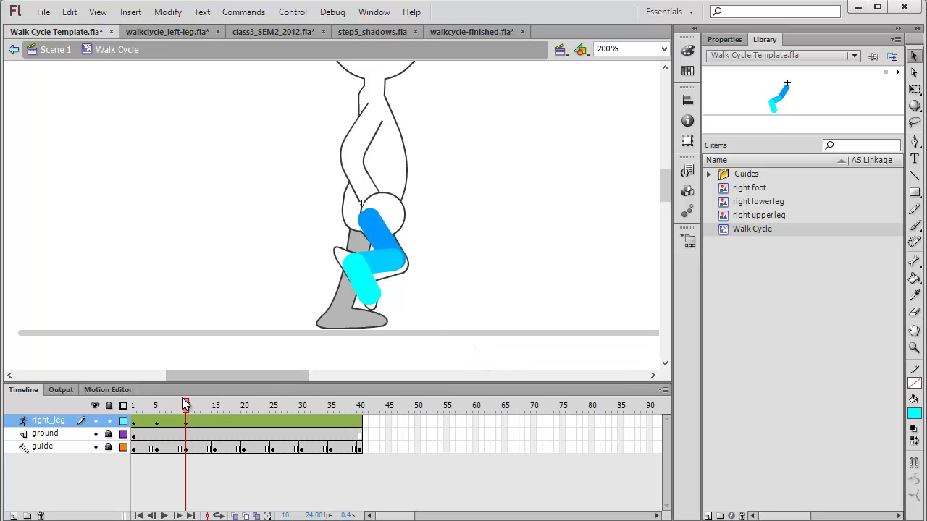
left_click_drag(187, 409, 216, 410)
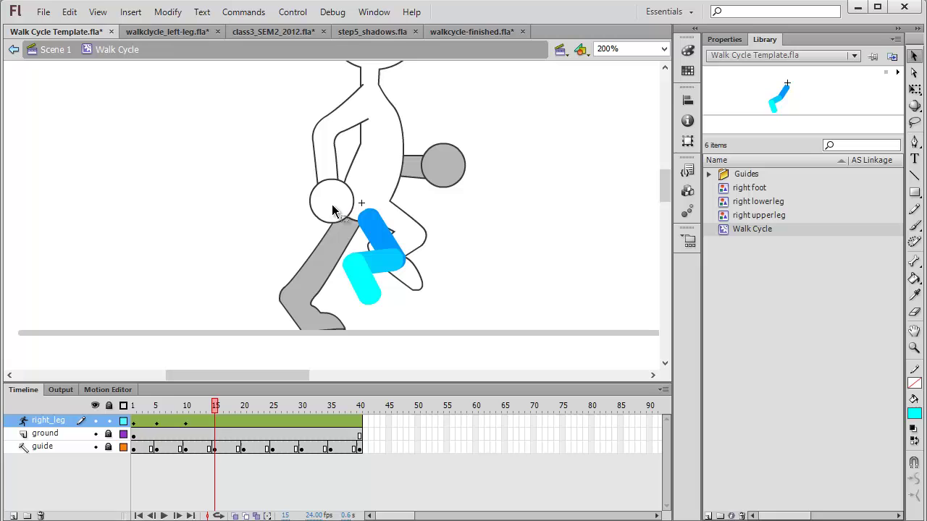
Pose the leg at frames 15, 20 and 25, planting it with the foot forward.
left_click_drag(366, 215, 385, 313)
left_click(229, 406)
left_click(244, 406)
left_click(273, 406)
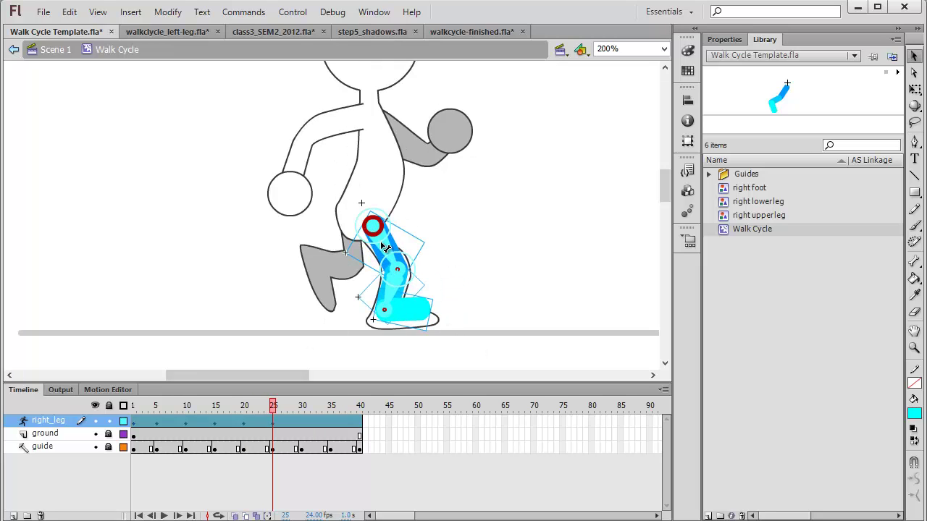
left_click_drag(376, 224, 451, 323)
left_click(273, 406)
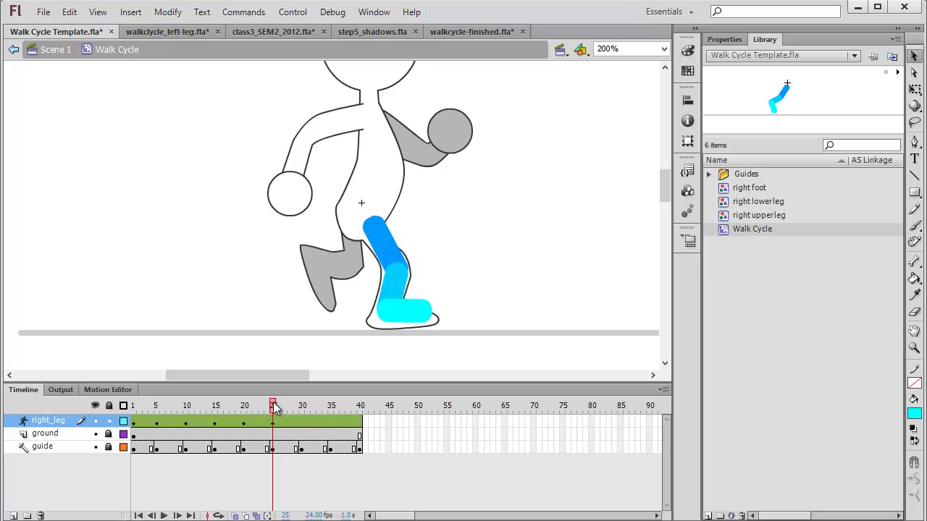
At frame 30, straighten the leg upright under the body with the foot flat on the ground.
left_click(302, 406)
left_click(403, 258)
left_click_drag(400, 258, 361, 303)
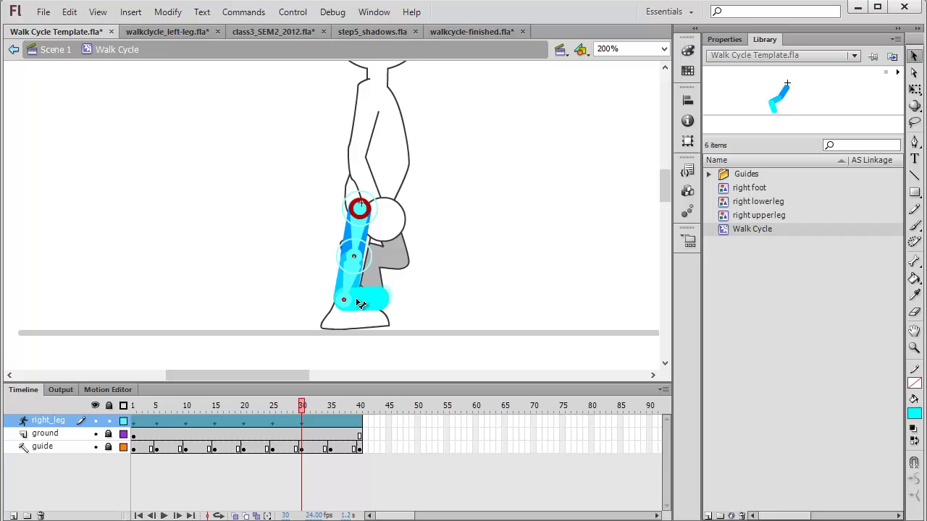
left_click(309, 275)
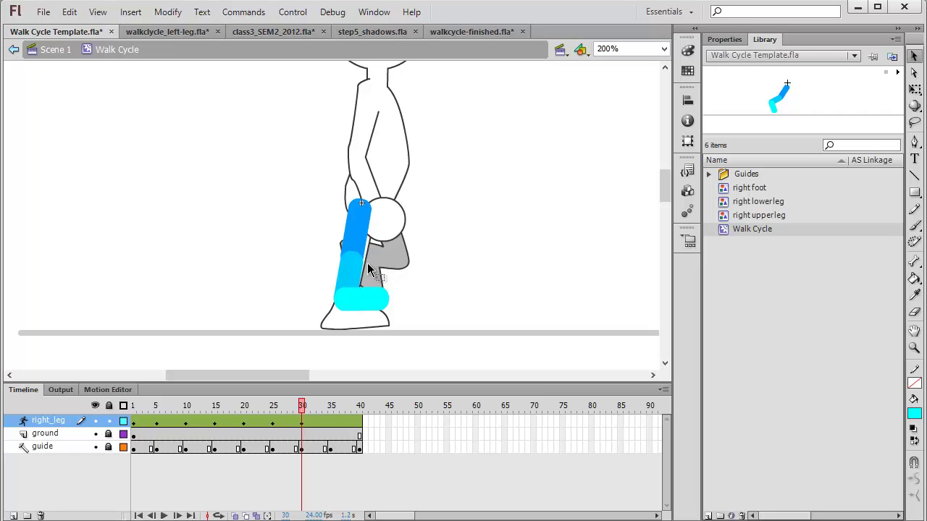
left_click_drag(314, 186, 416, 365)
left_click_drag(360, 239, 346, 284)
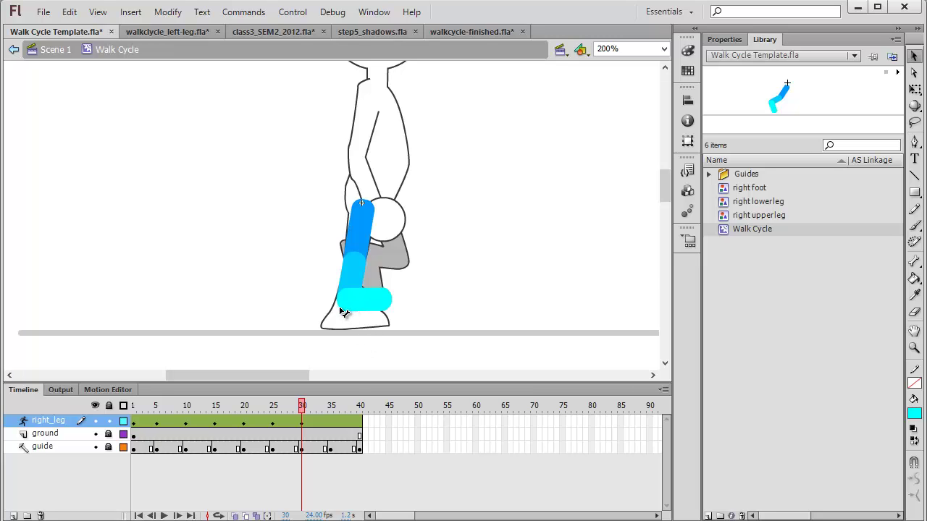
left_click(344, 218)
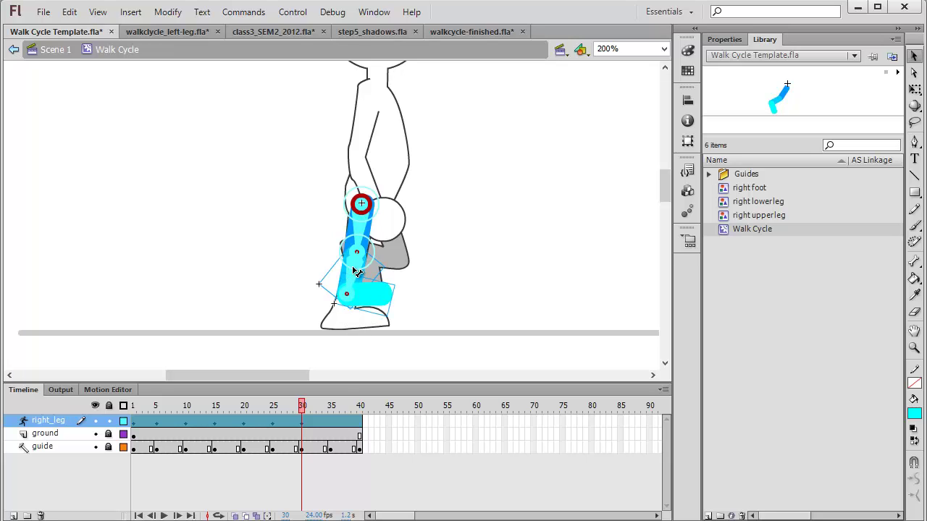
left_click_drag(357, 271, 355, 287)
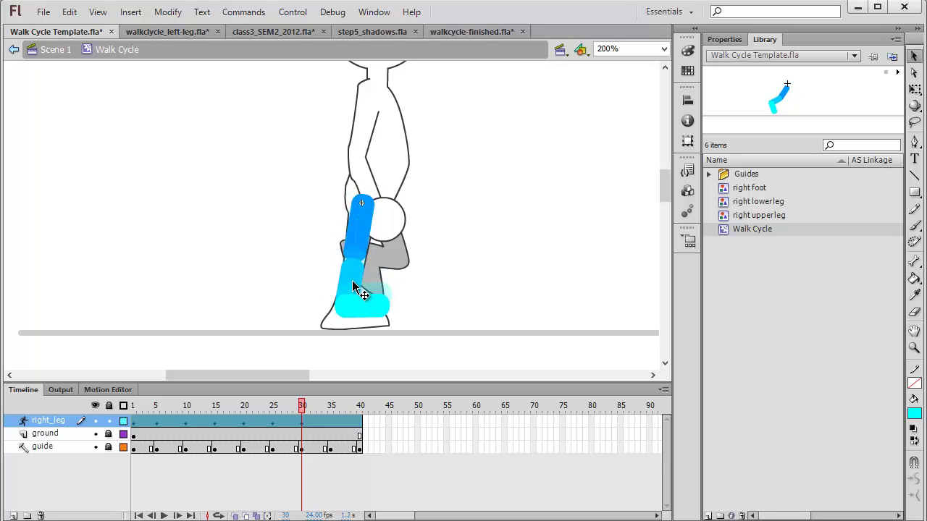
left_click_drag(355, 289, 348, 352)
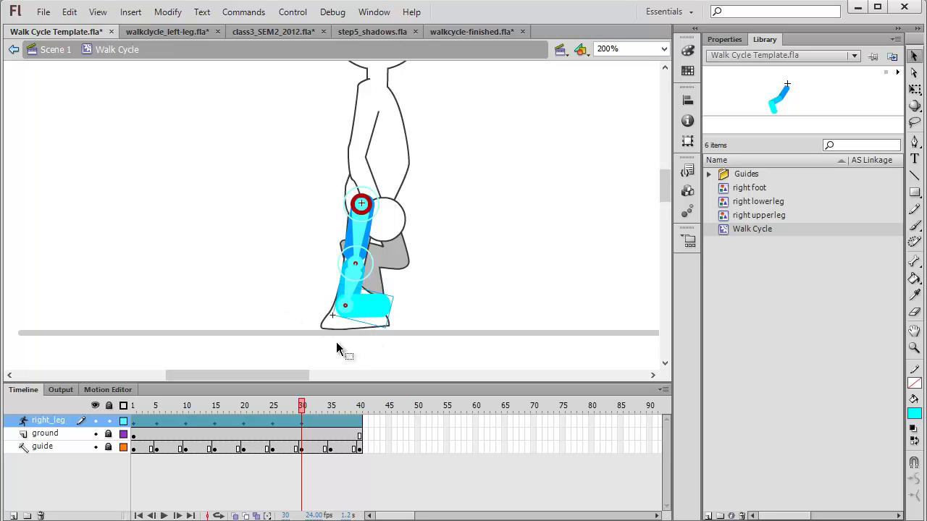
left_click_drag(379, 316, 428, 320)
At frame 35, stretch the leg back so the foot pushes off behind the body.
left_click(331, 408)
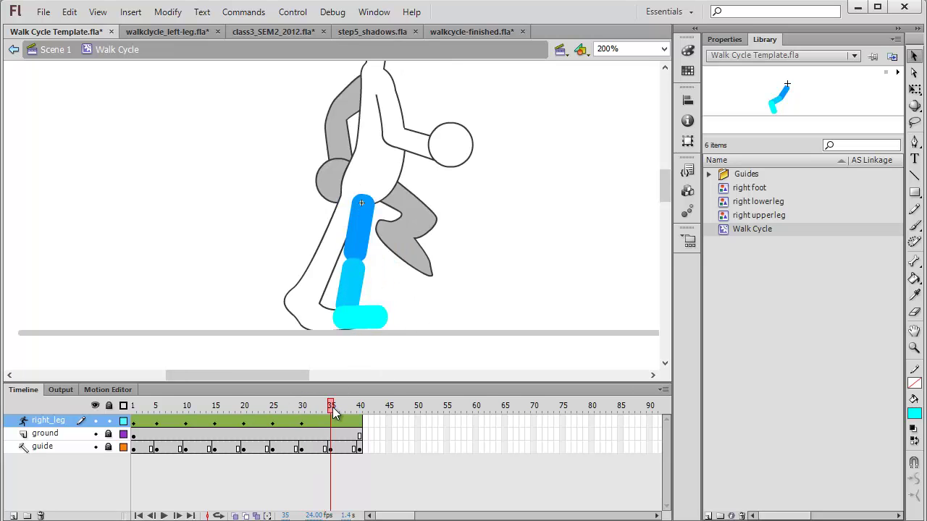
left_click_drag(382, 313, 320, 322)
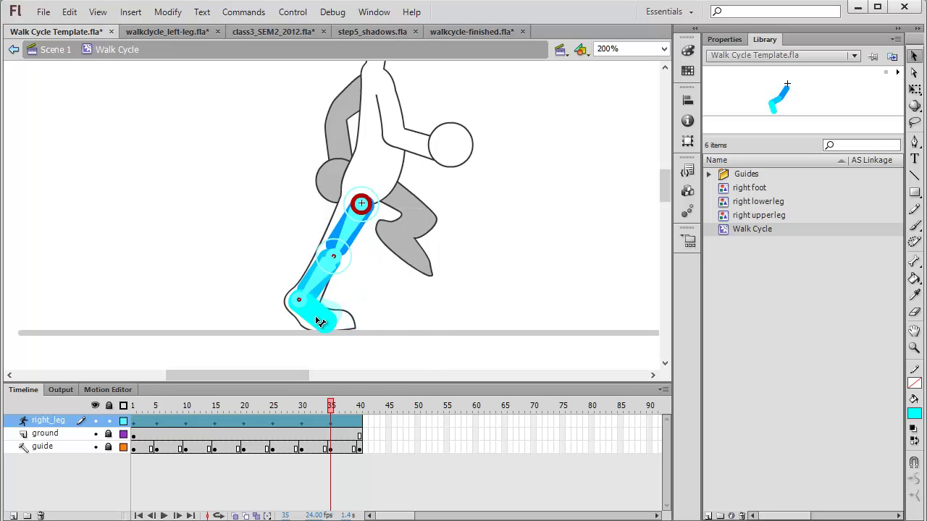
left_click(347, 224)
left_click(315, 275)
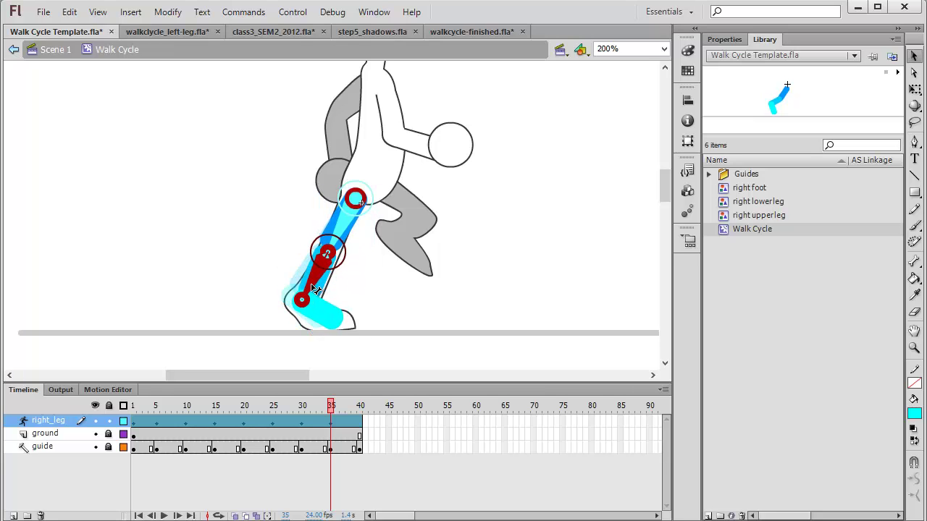
Scrub the playhead between frames 1 and 40 to review the leg animation.
left_click_drag(332, 409, 363, 410)
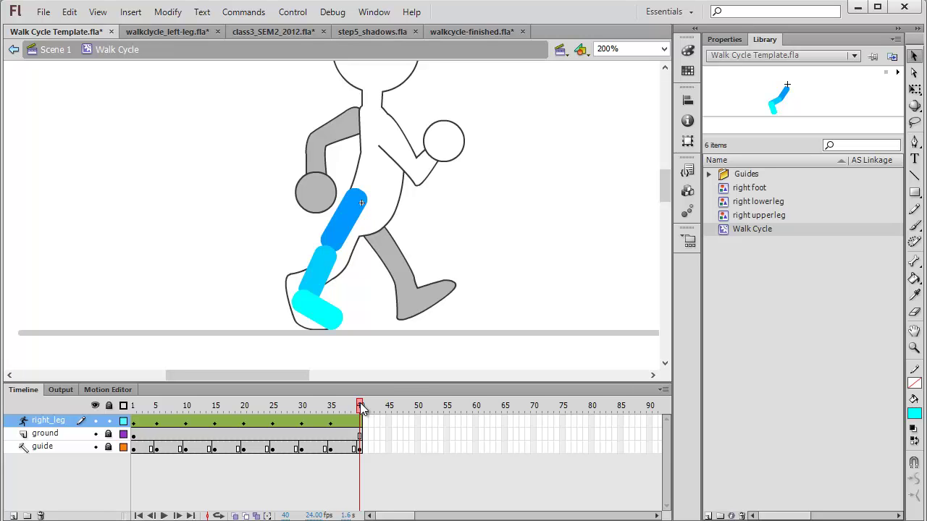
left_click_drag(363, 409, 134, 428)
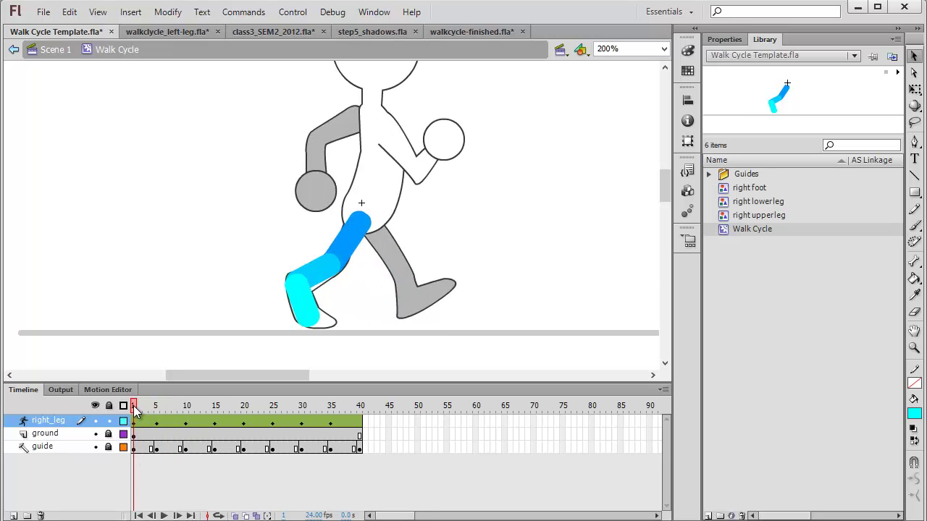
left_click_drag(134, 410, 364, 420)
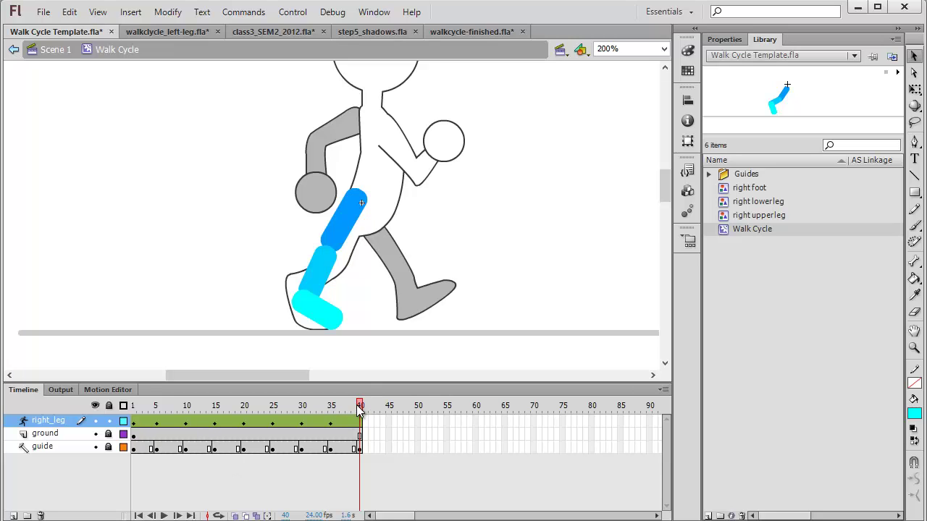
left_click_drag(360, 409, 296, 411)
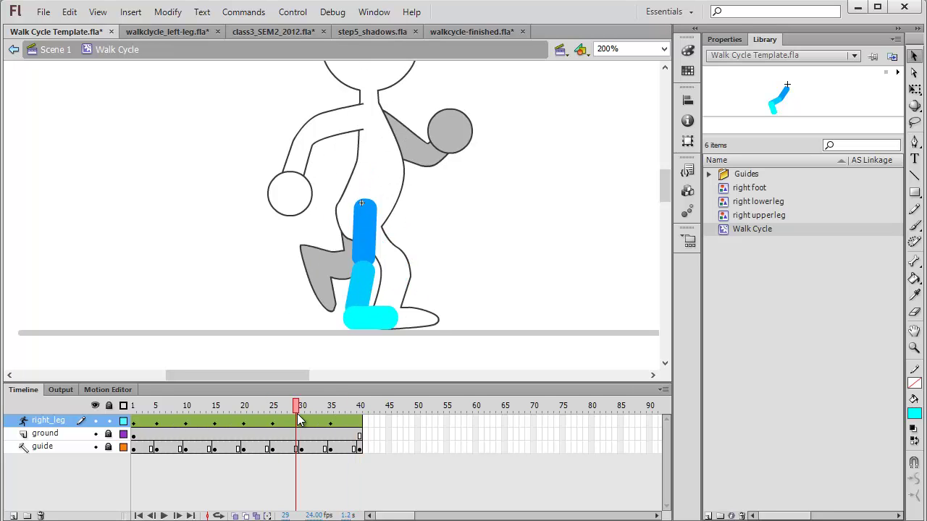
Copy the frame 1 pose on right_leg and paste it onto frame 40, then scrub to check.
left_click(134, 422)
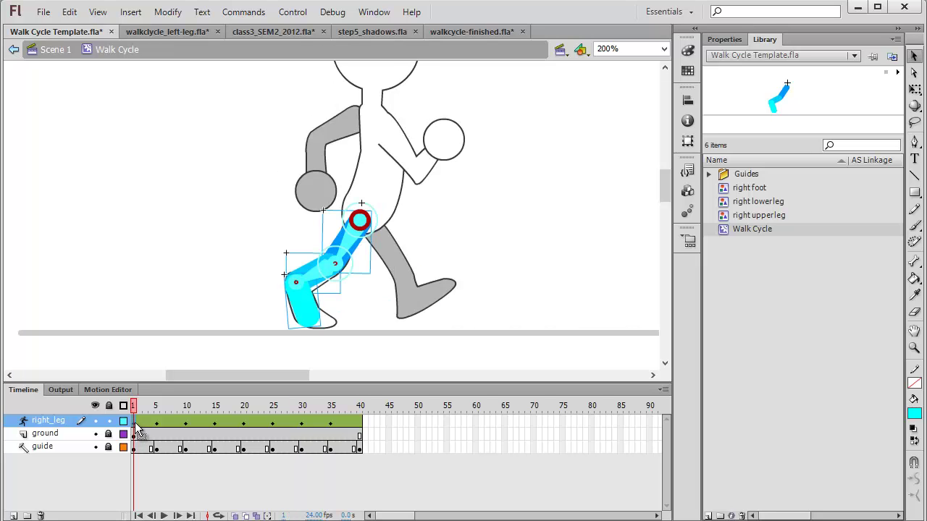
right_click(135, 423)
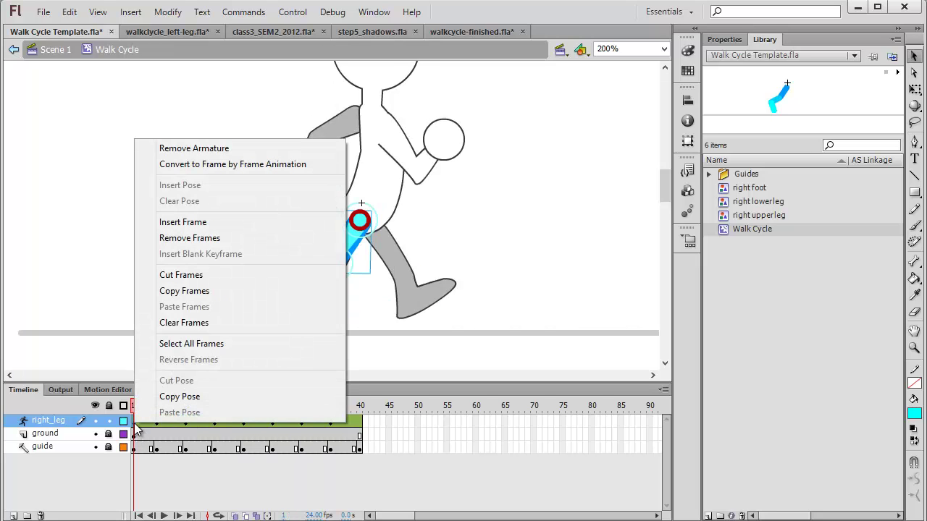
left_click(174, 398)
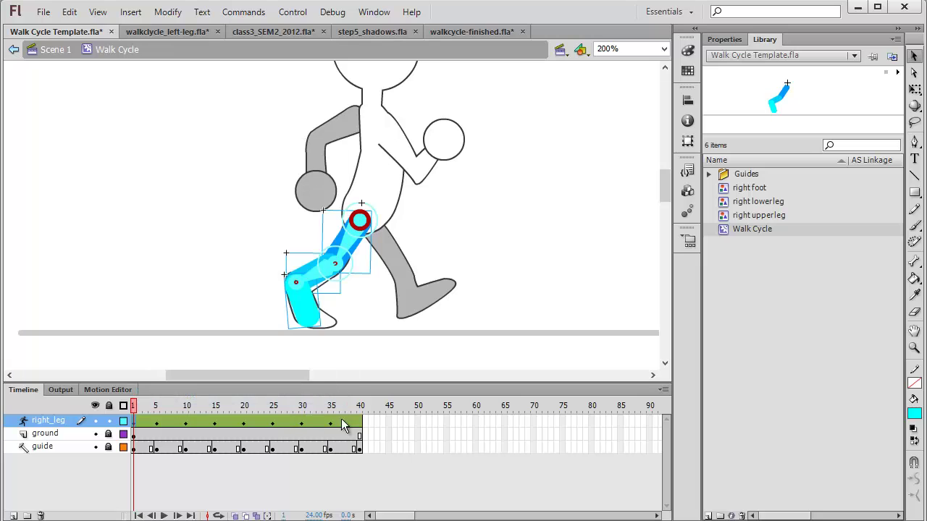
left_click(359, 422)
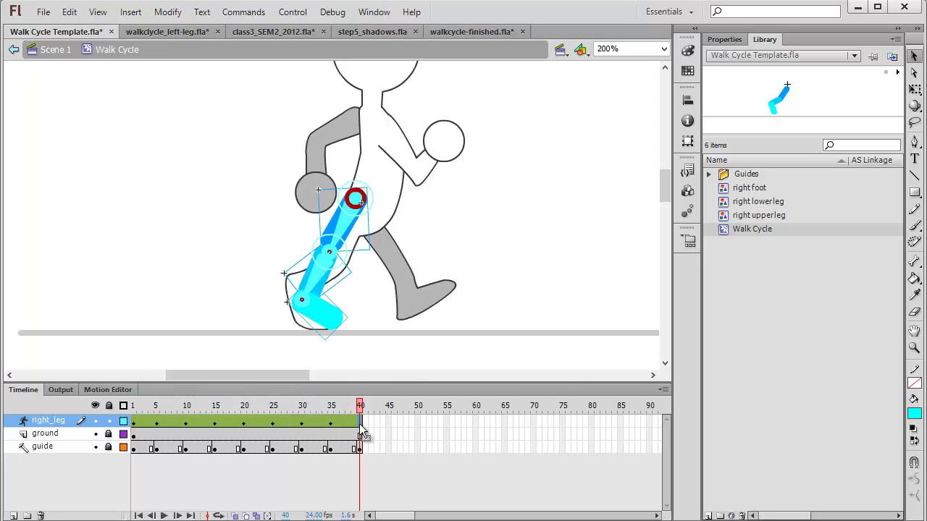
right_click(360, 423)
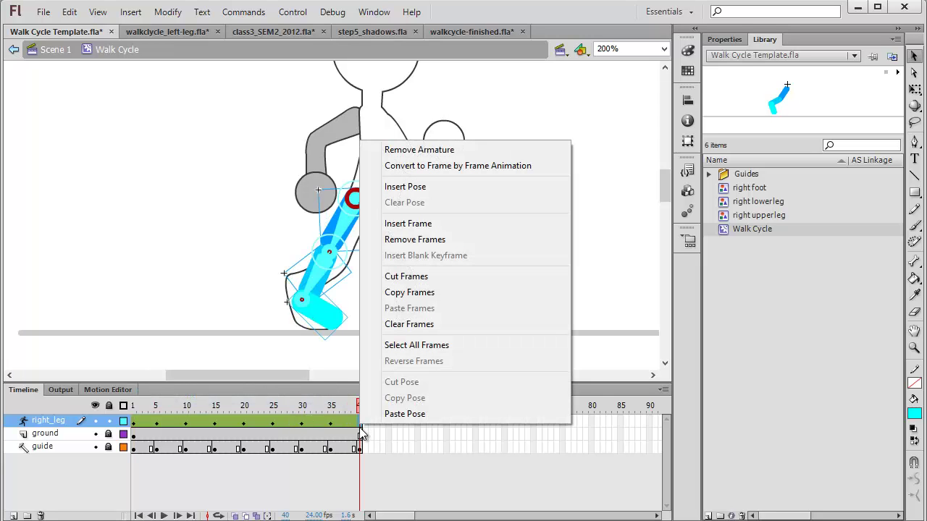
left_click(404, 414)
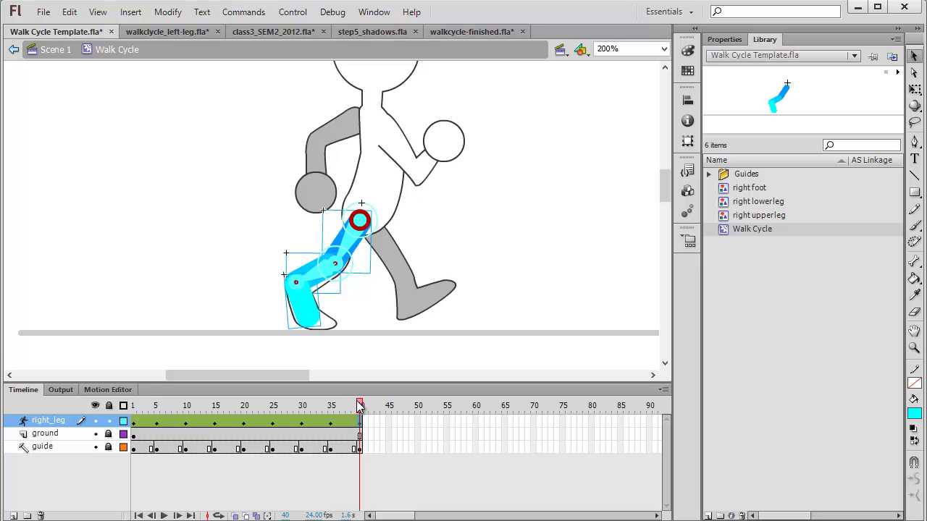
mouse_move(358, 408)
left_mouse_down()
mouse_move(138, 406)
mouse_move(363, 412)
left_mouse_up()
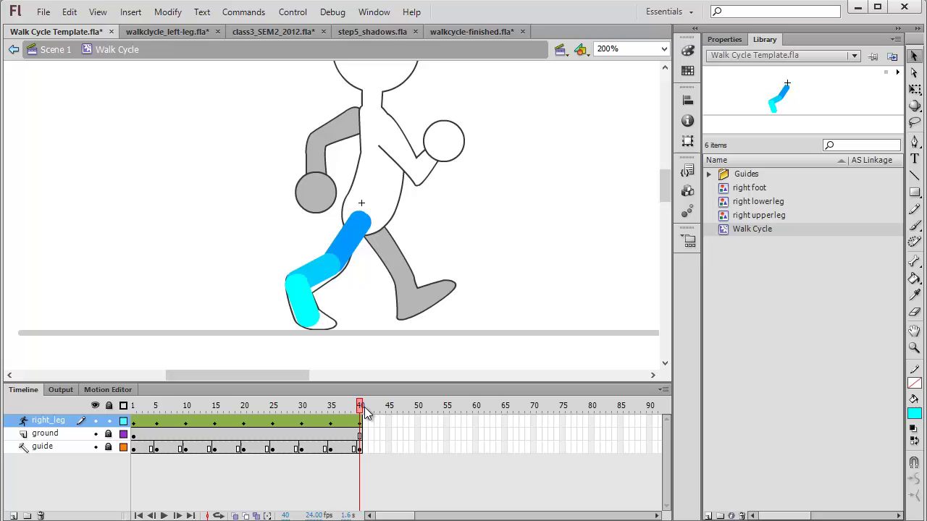
Test the movie to watch the blue right leg's looping walk in the SWF window, then return to the document.
key("ctrl+Return")
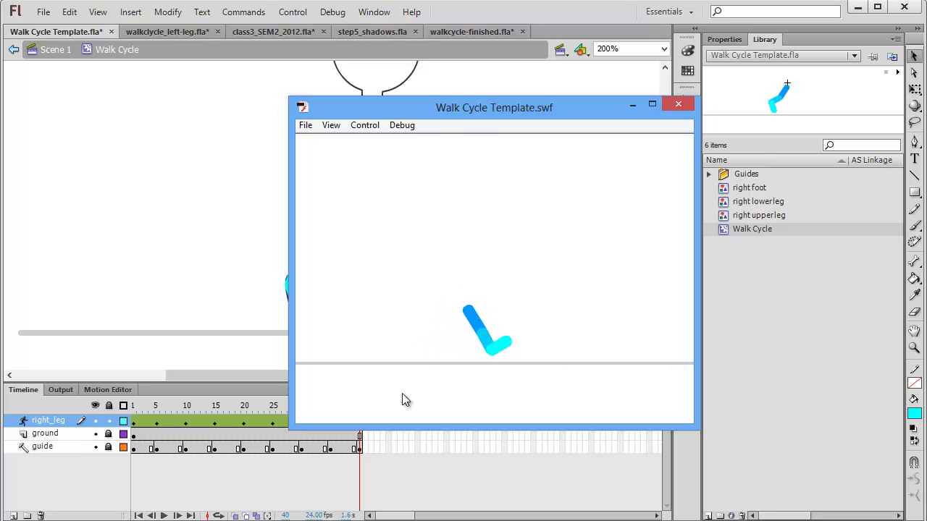
left_click(792, 454)
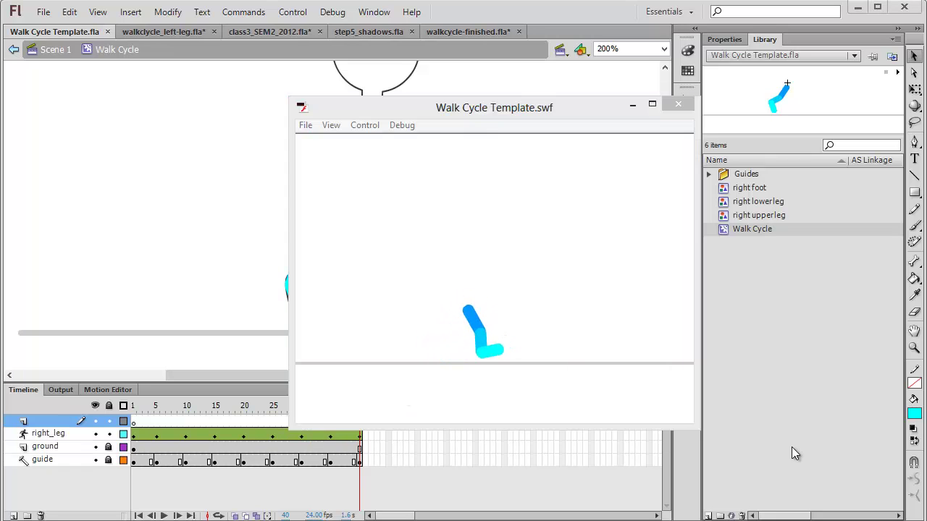